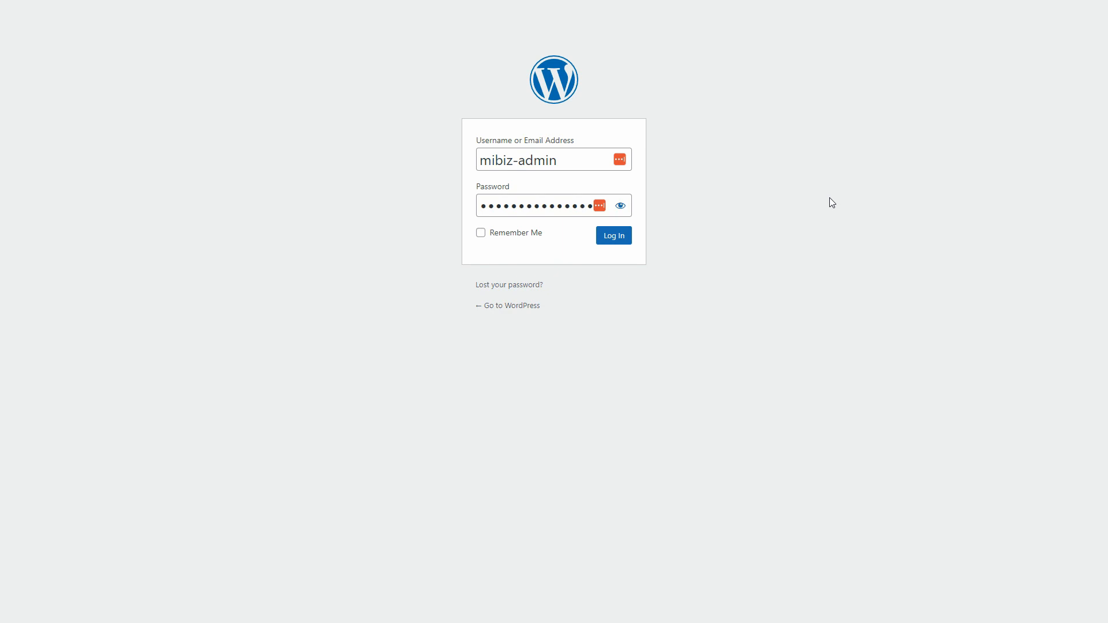
# Log in to the site's admin dashboard with the prefilled credentials and open the navigation menu editor
pyautogui.click(614, 238)
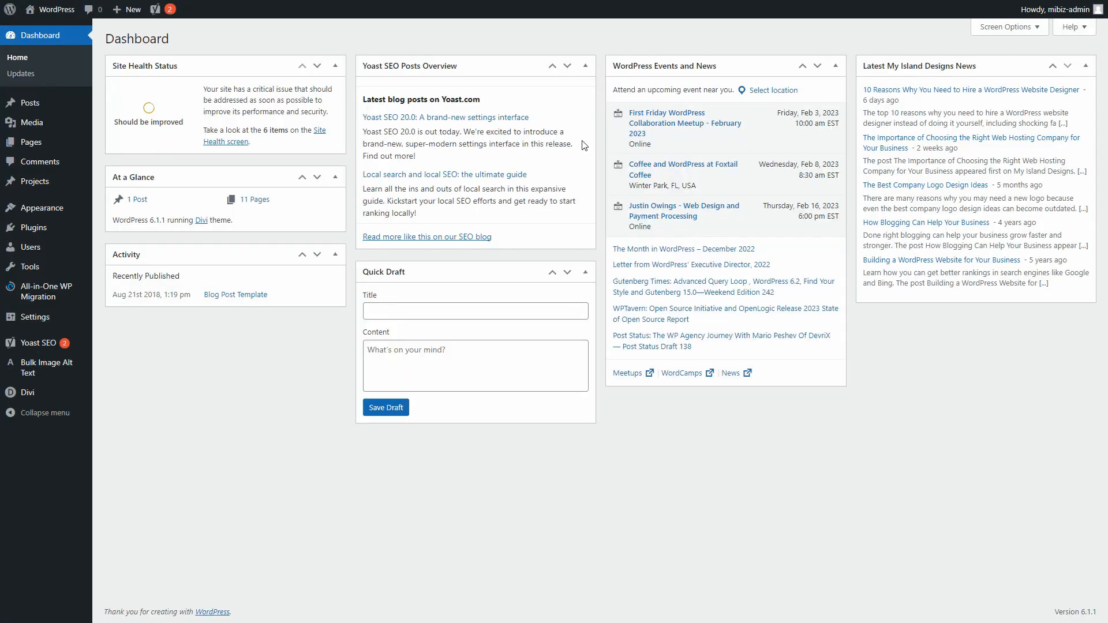
pyautogui.moveTo(45, 215)
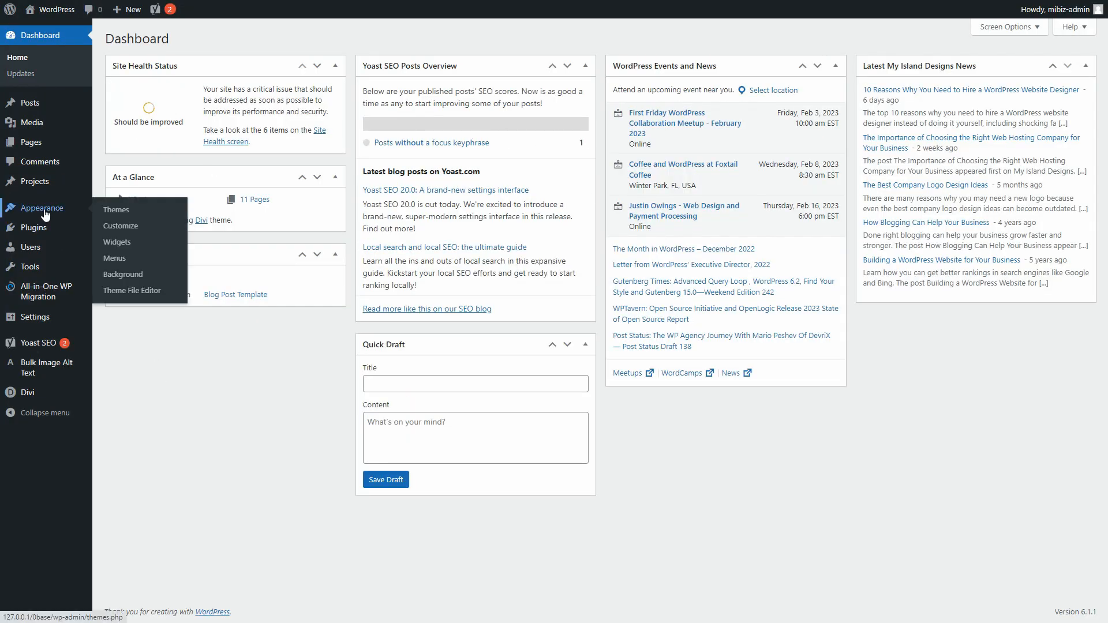
pyautogui.click(116, 259)
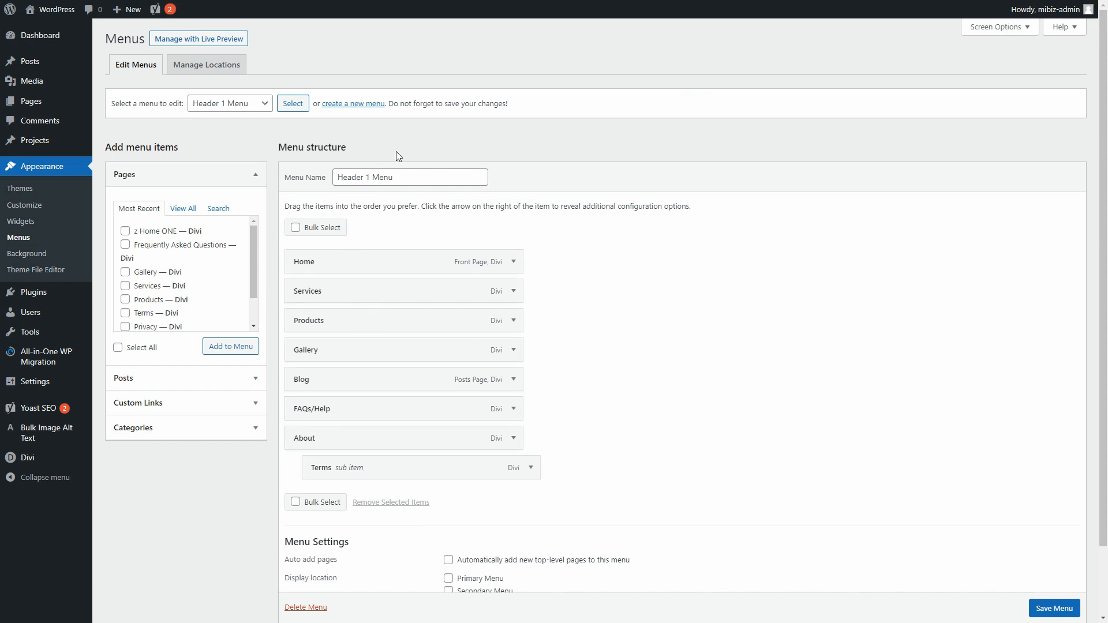
# Create a new menu named "Custom Menu" and assign it to the Primary Menu display location
pyautogui.click(351, 104)
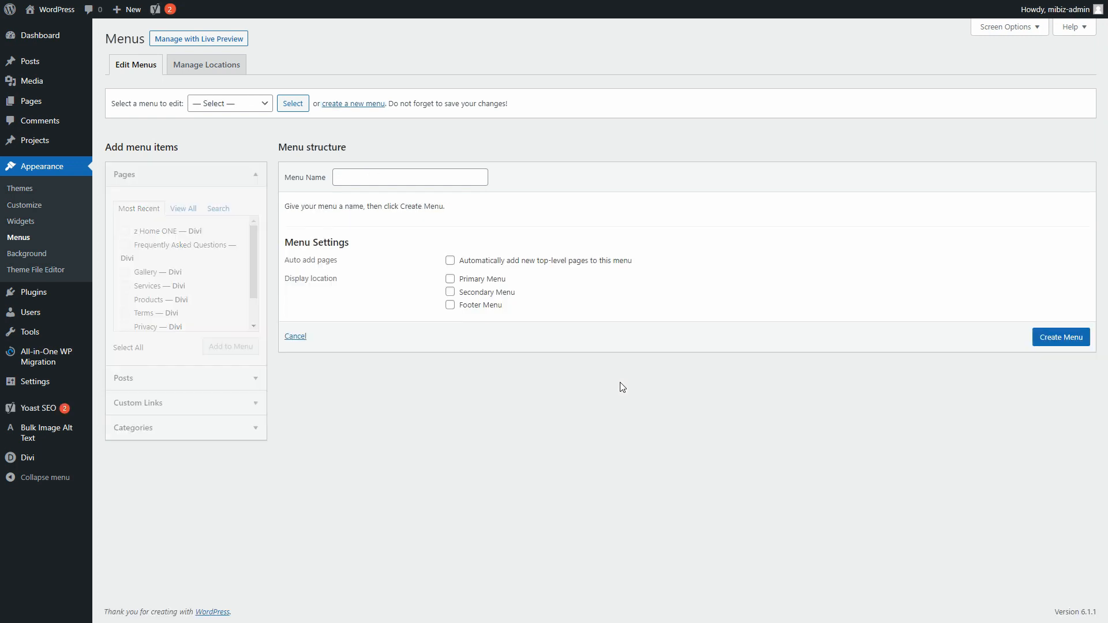
pyautogui.click(383, 176)
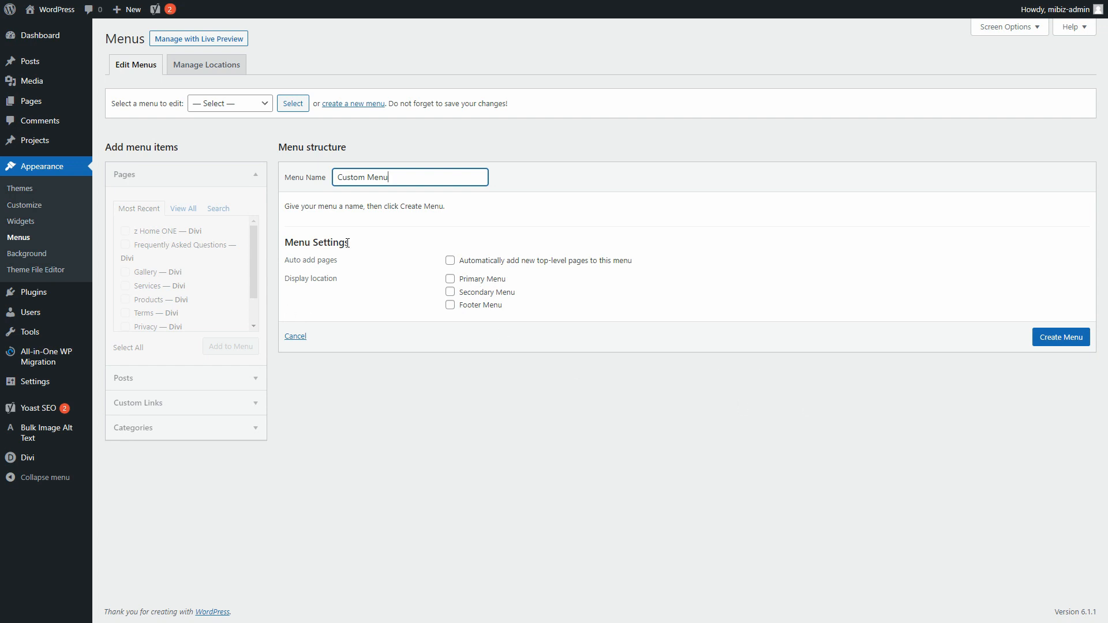
pyautogui.click(451, 281)
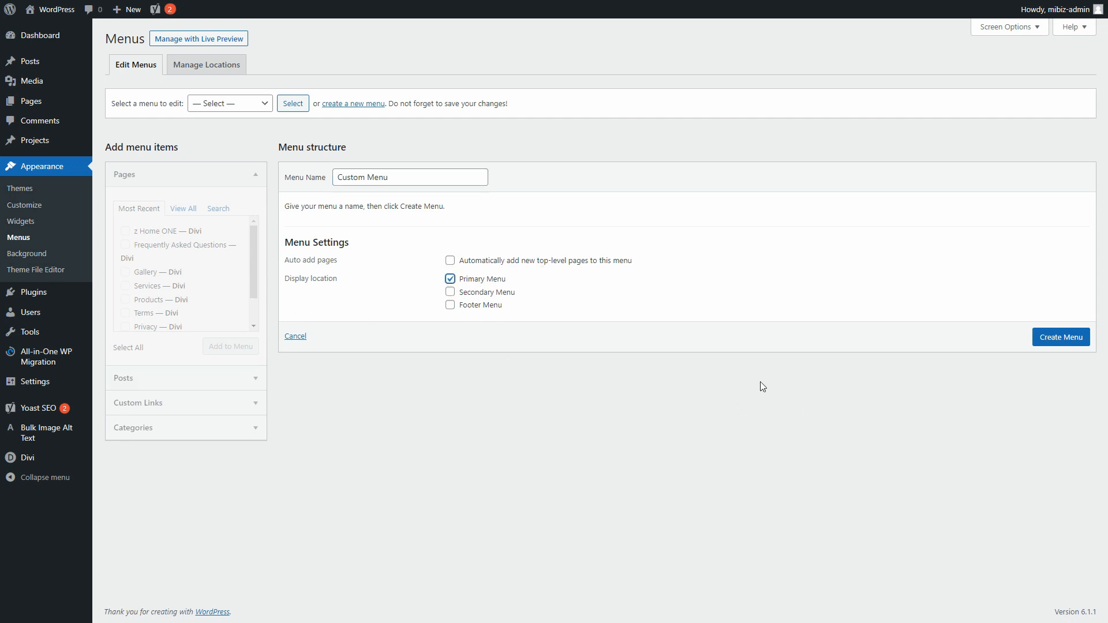
pyautogui.click(1055, 341)
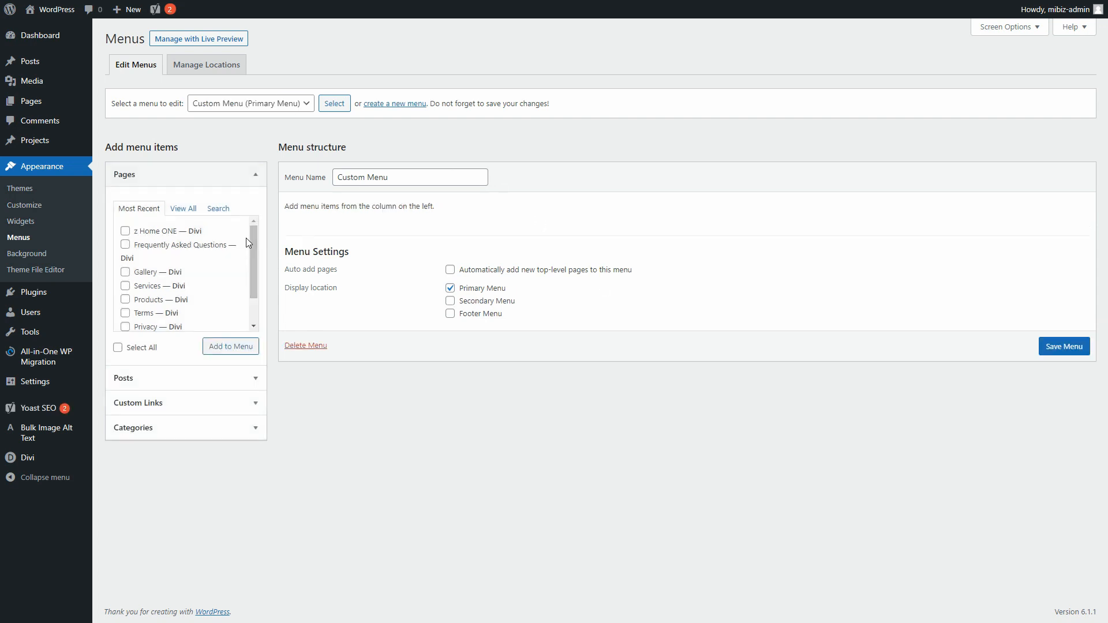
# Examine which pages, posts, custom links and categories are available to add to the menu
pyautogui.moveTo(251, 234); pyautogui.dragTo(262, 277)
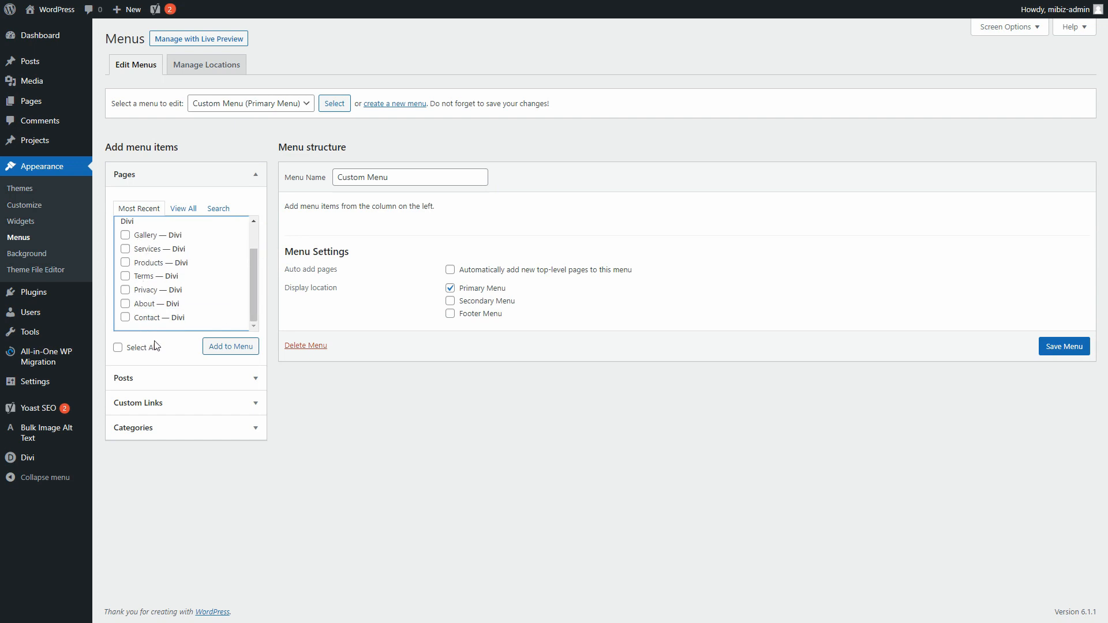
pyautogui.click(183, 210)
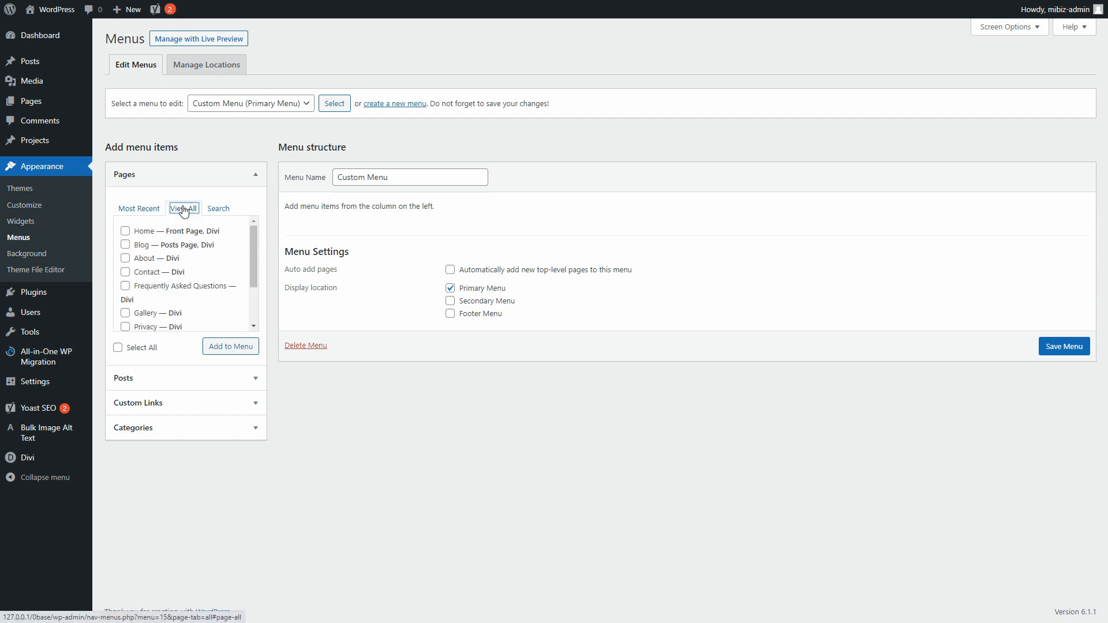
pyautogui.moveTo(253, 241); pyautogui.dragTo(265, 214)
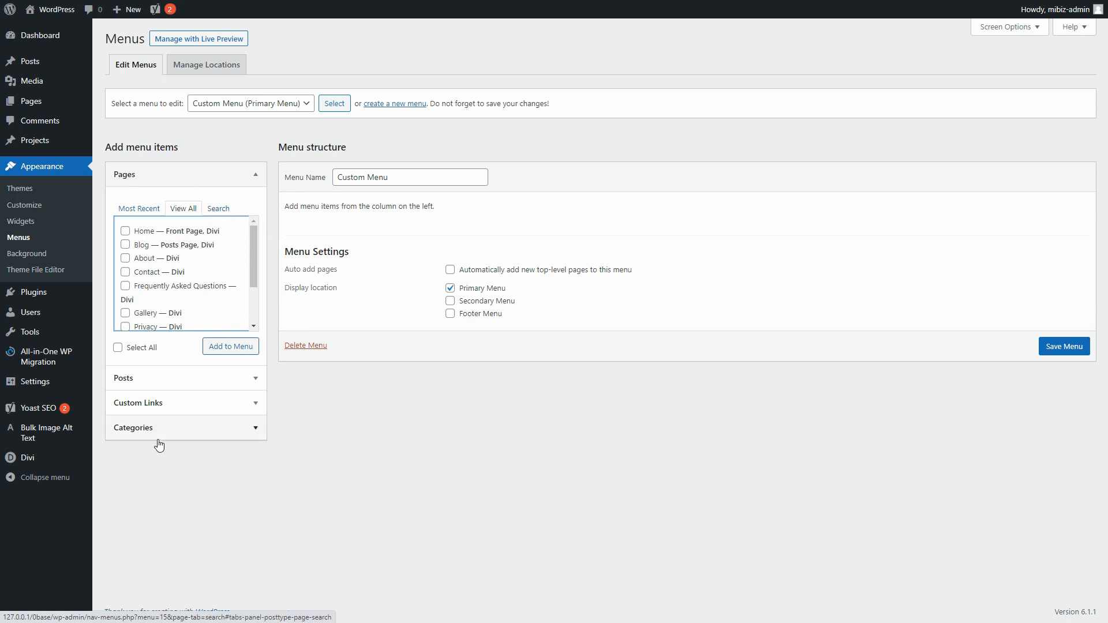
pyautogui.click(253, 378)
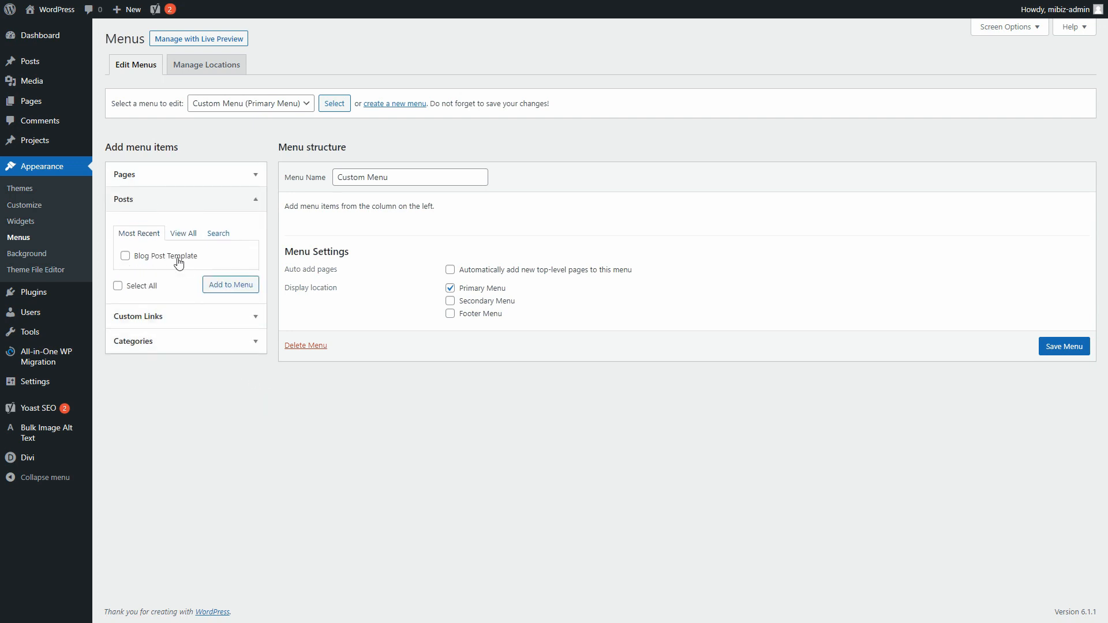
pyautogui.click(255, 317)
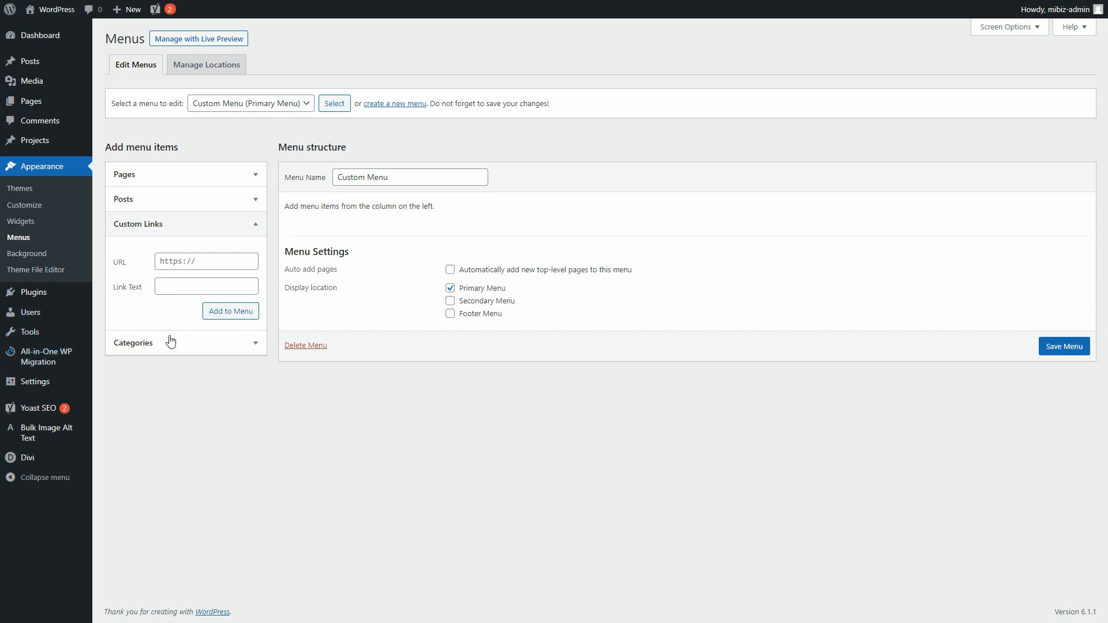
pyautogui.click(254, 344)
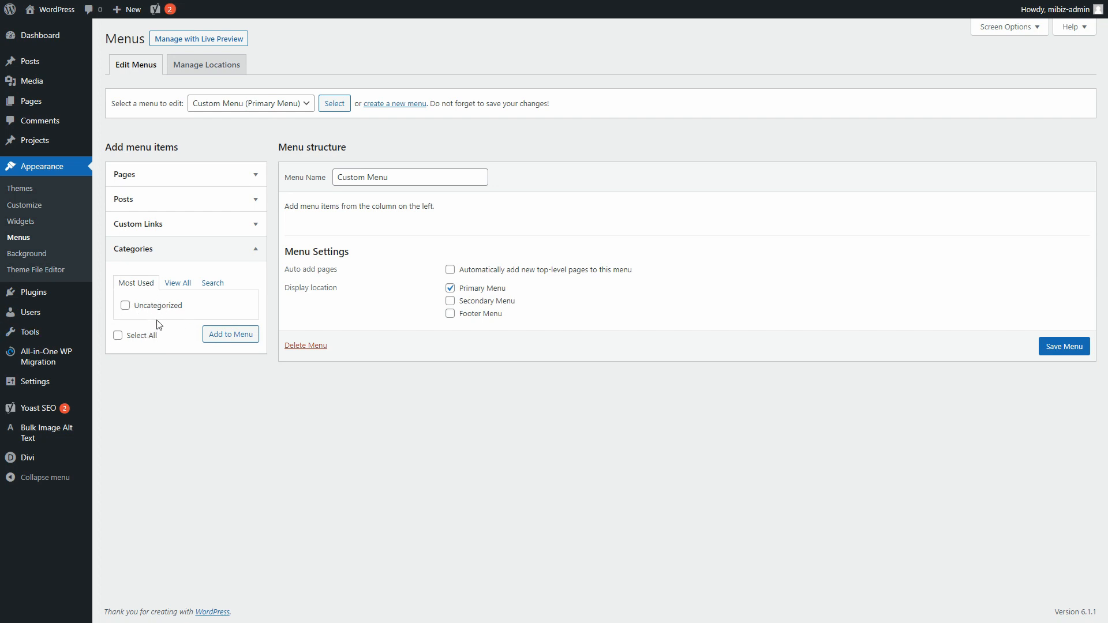
pyautogui.click(257, 252)
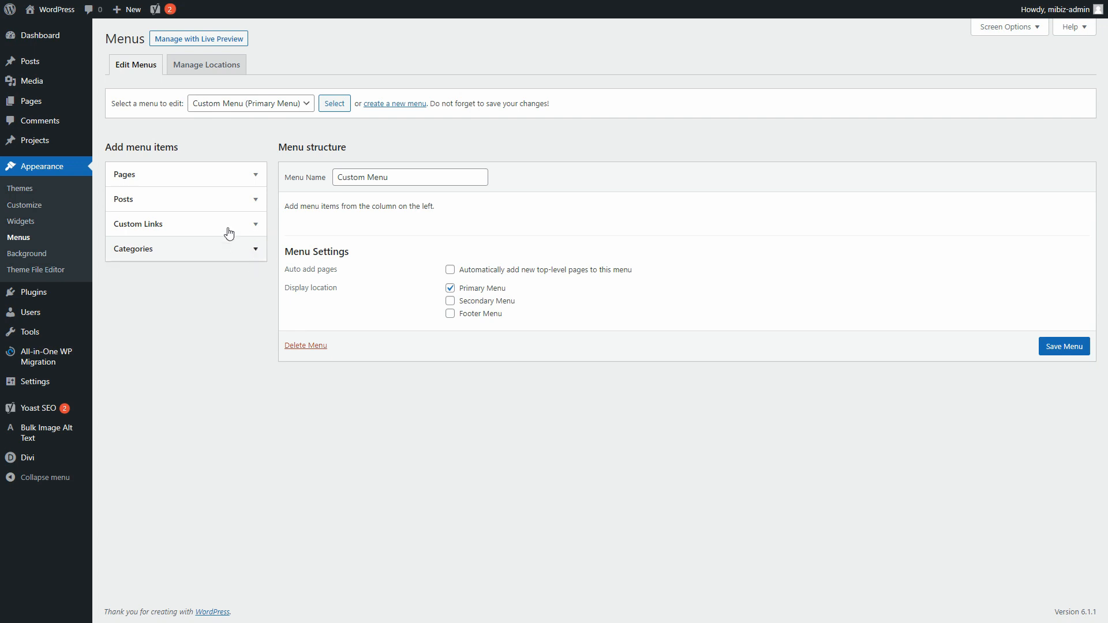
# Add the Home, Blog, About, Contact, Frequently Asked Questions, Gallery, Privacy, Products, Services and Terms pages to the menu
pyautogui.click(254, 176)
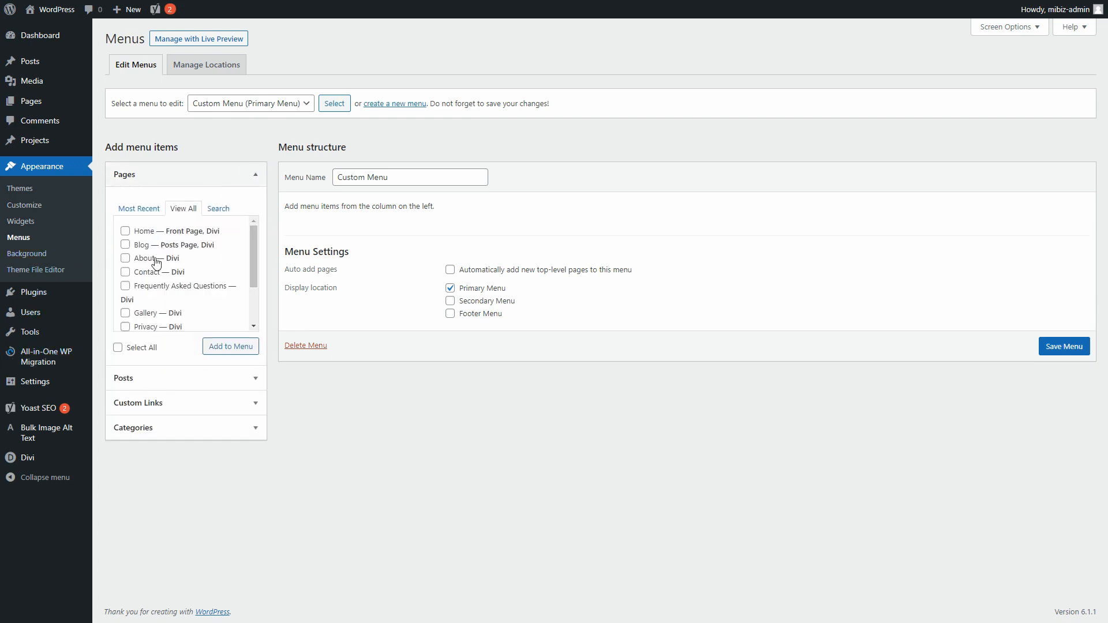
pyautogui.click(126, 231)
pyautogui.click(125, 245)
pyautogui.click(126, 258)
pyautogui.click(126, 272)
pyautogui.click(125, 286)
pyautogui.scroll(-2, 249, 270)
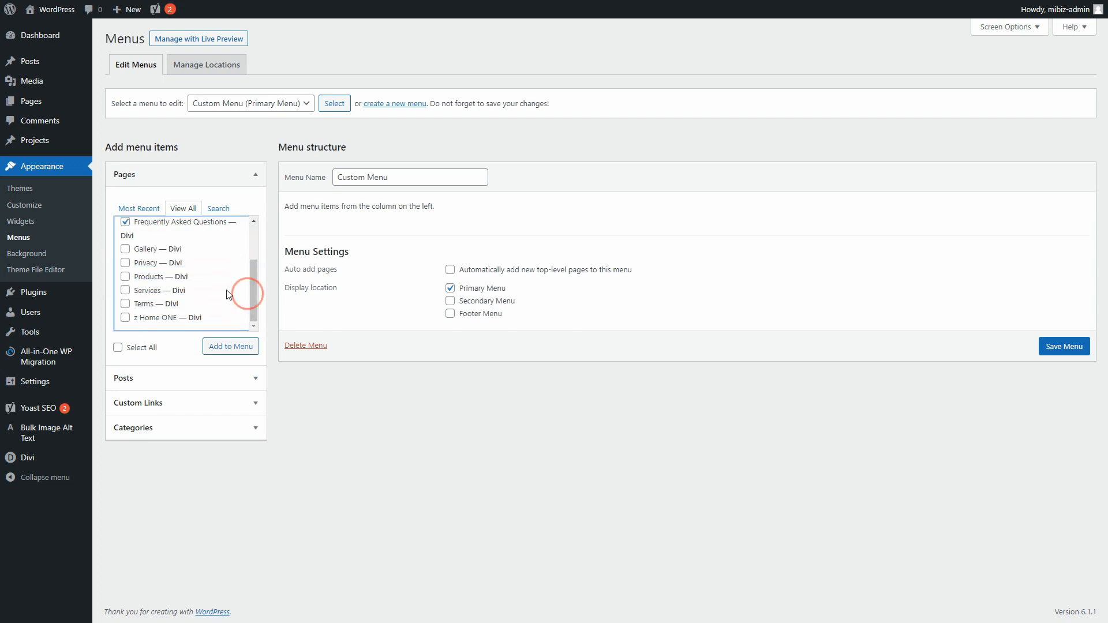
pyautogui.click(126, 248)
pyautogui.click(125, 263)
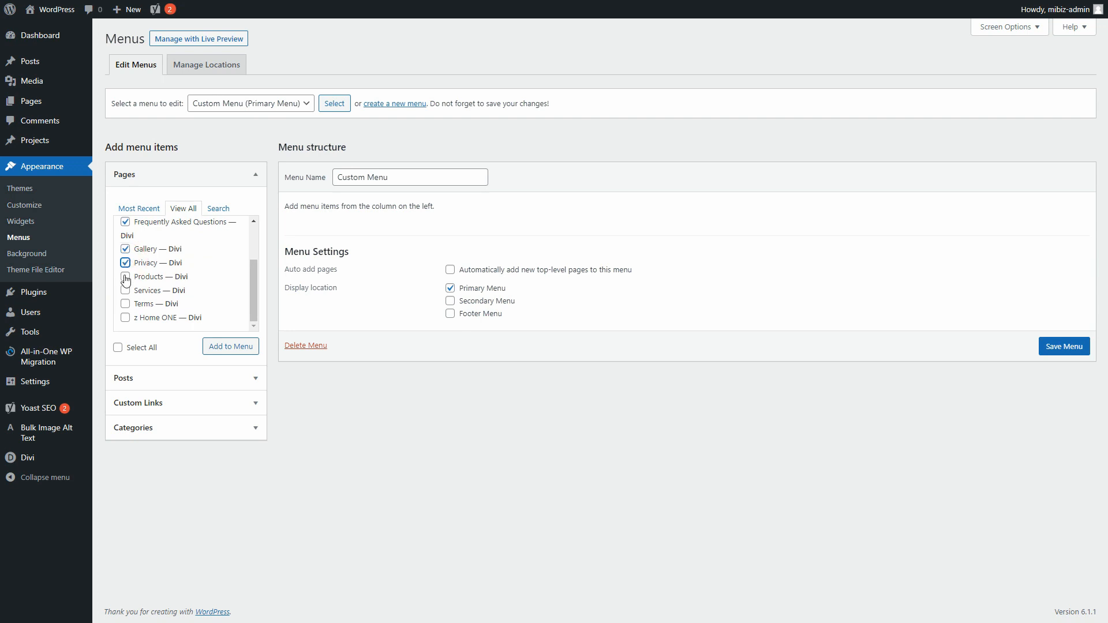
pyautogui.click(126, 276)
pyautogui.click(125, 290)
pyautogui.click(125, 305)
pyautogui.click(222, 351)
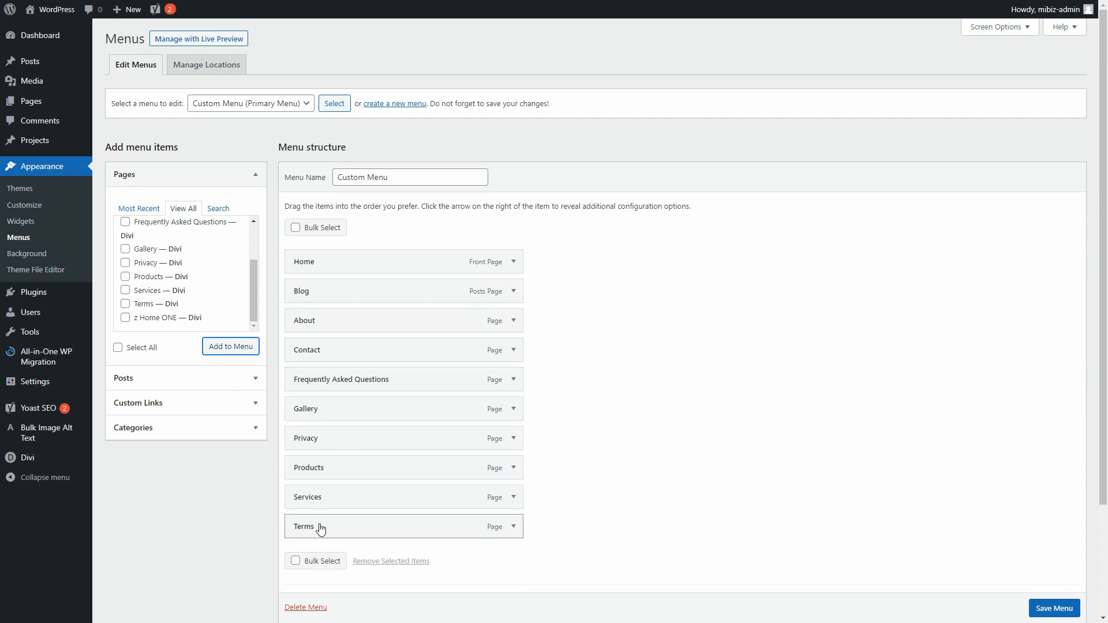
# Nest Terms and Privacy as sub items under About, with Privacy above Terms
pyautogui.moveTo(319, 526); pyautogui.dragTo(361, 341)
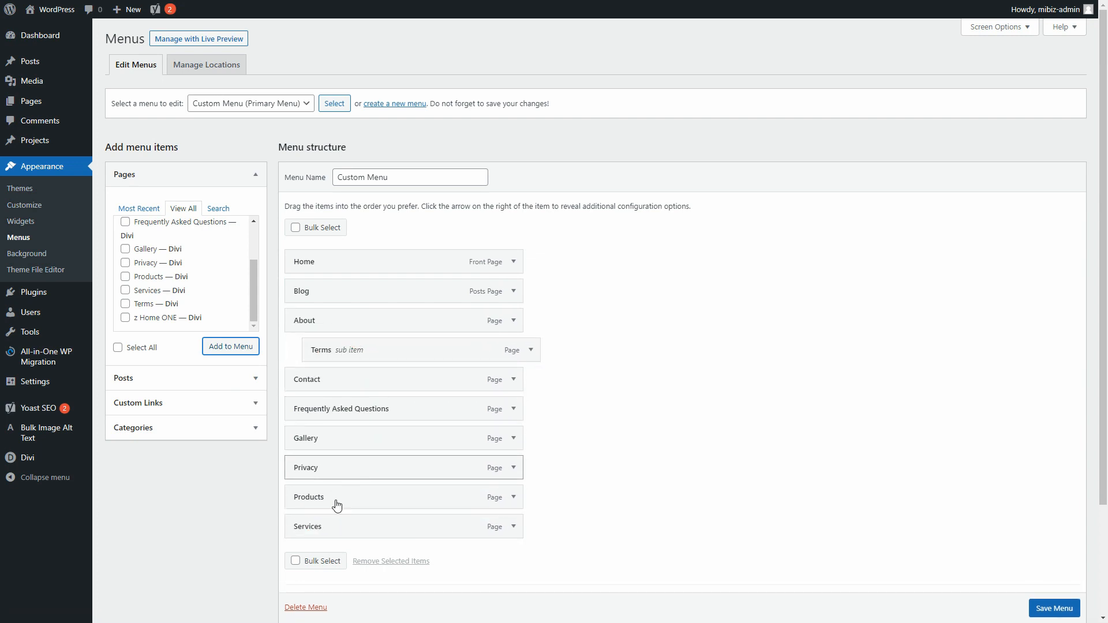
pyautogui.moveTo(321, 477); pyautogui.dragTo(377, 338)
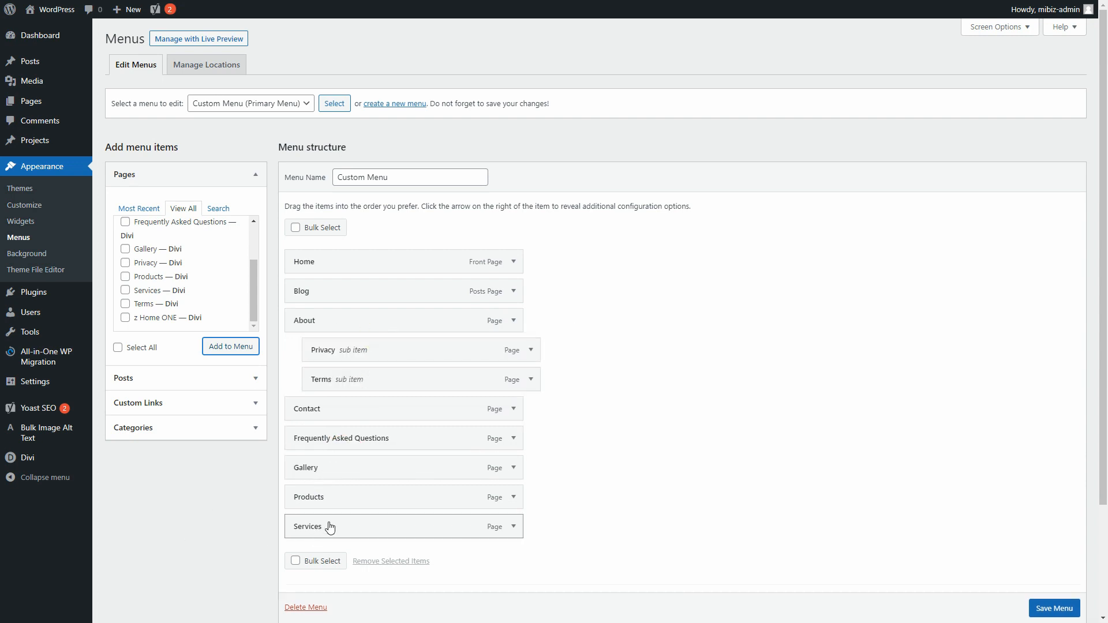
# Place Services, Products and Gallery in that order below Home, and nest Frequently Asked Questions under About below Terms
pyautogui.moveTo(298, 526); pyautogui.dragTo(336, 292)
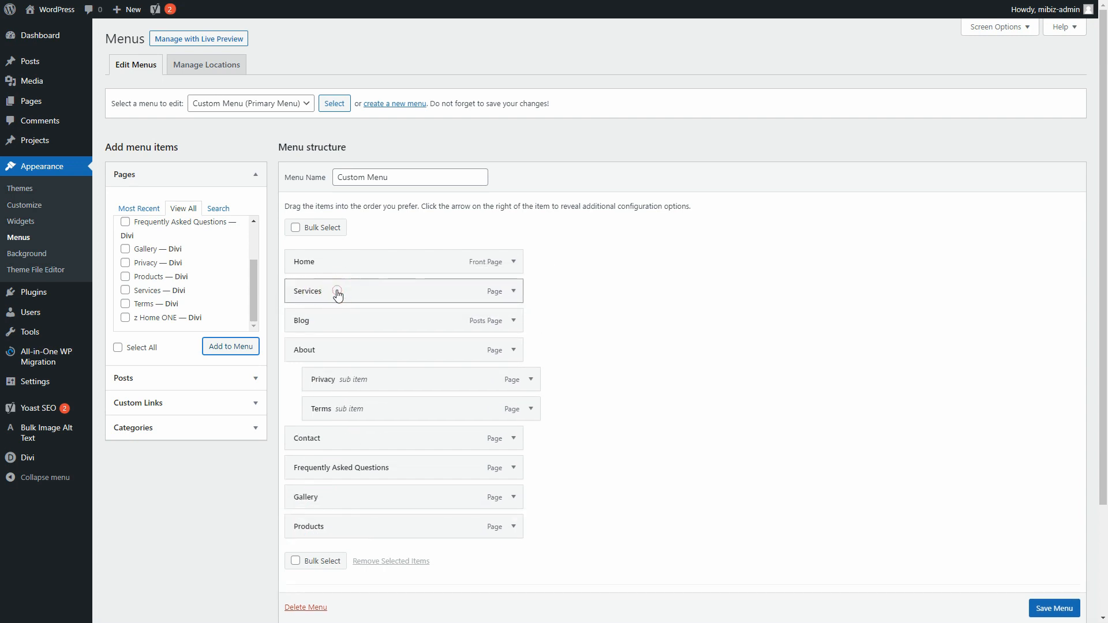
pyautogui.moveTo(329, 530); pyautogui.dragTo(362, 314)
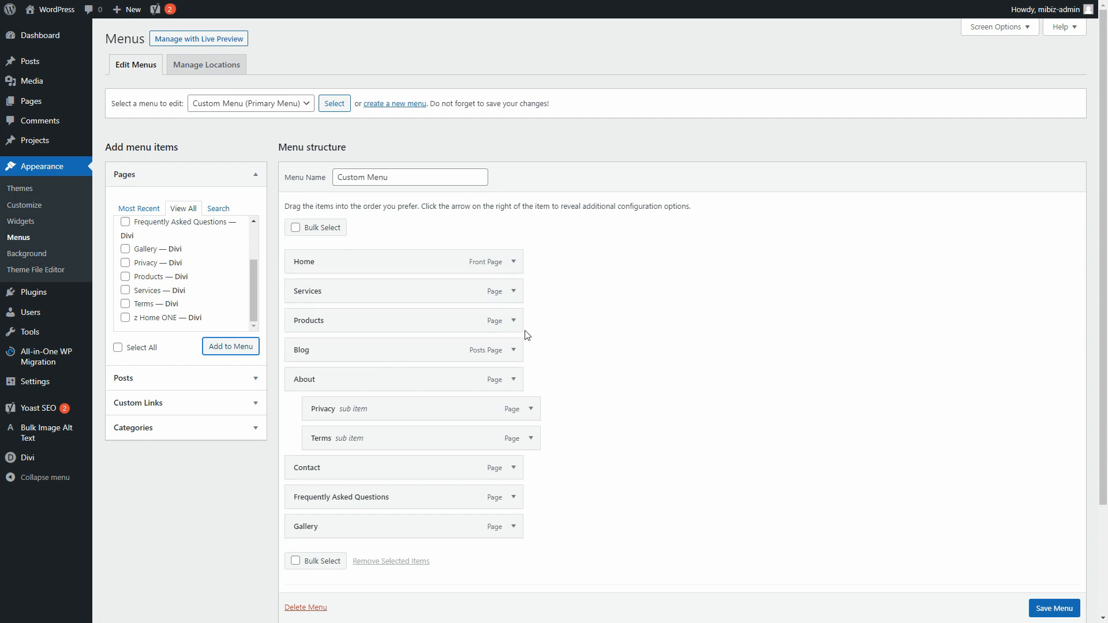
pyautogui.moveTo(317, 527); pyautogui.dragTo(326, 338)
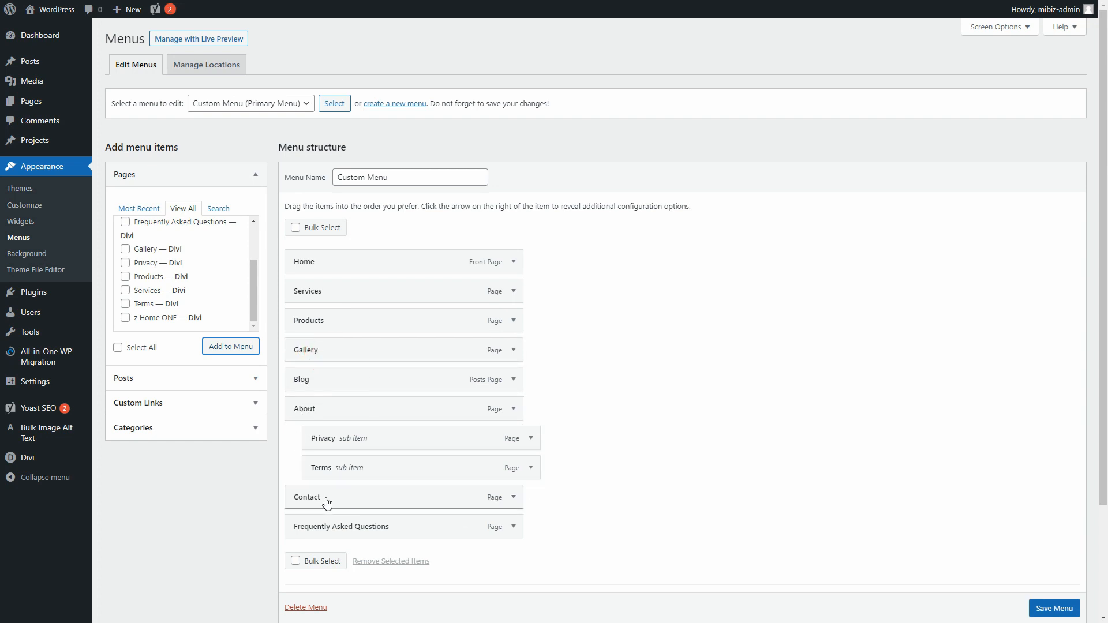
pyautogui.moveTo(319, 532); pyautogui.dragTo(352, 521)
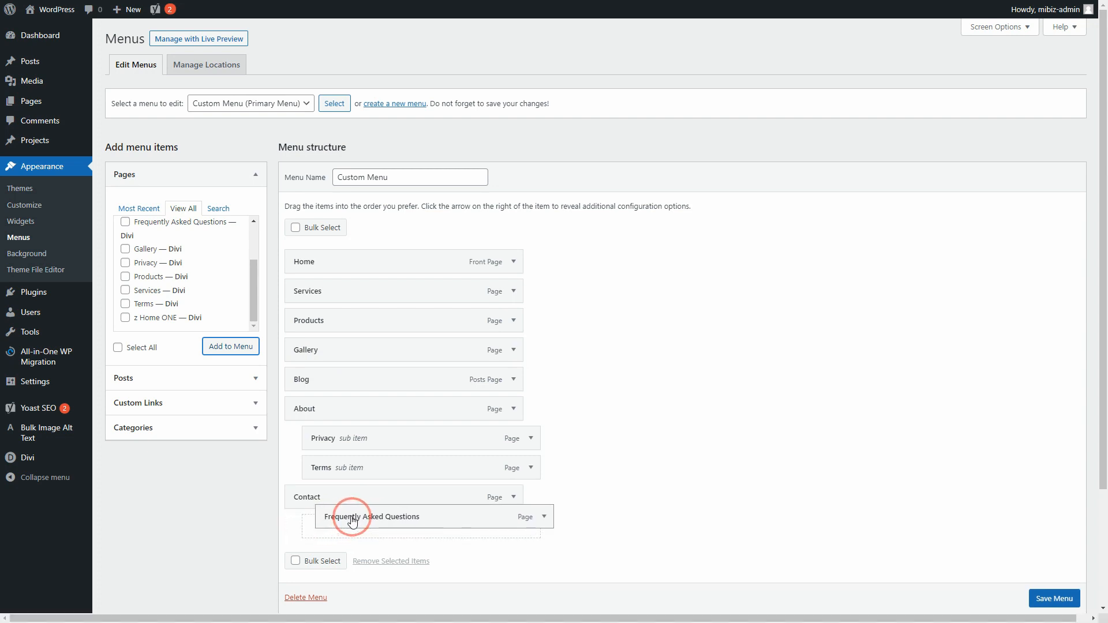
pyautogui.moveTo(353, 521); pyautogui.dragTo(354, 497)
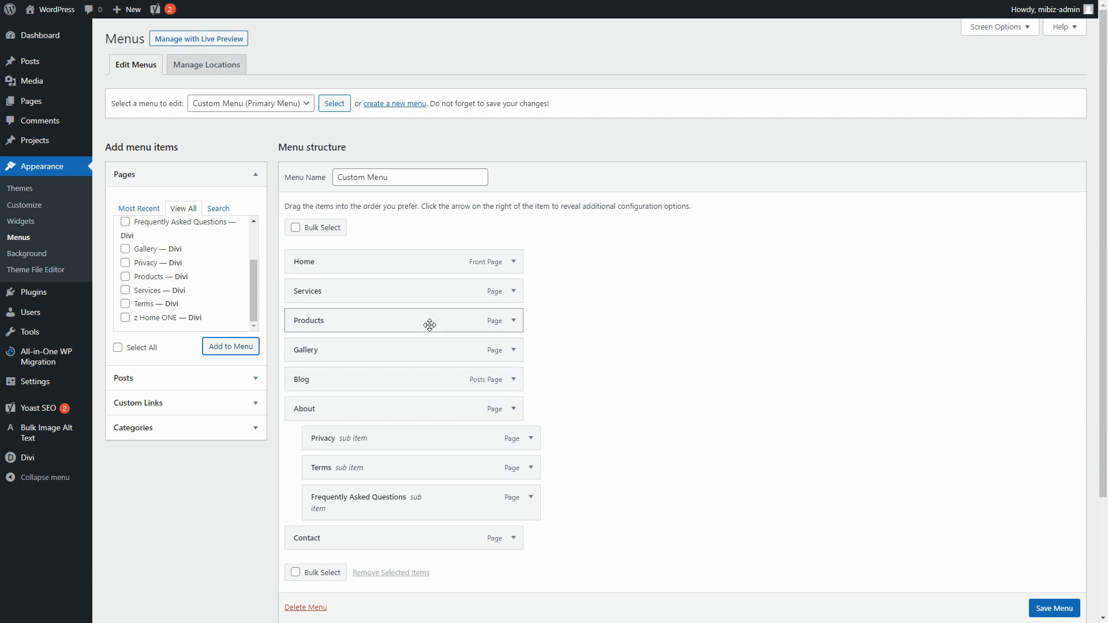
# Check the advanced menu properties in Screen Options and set the Home item's title attribute to "My Website Name"
pyautogui.click(514, 264)
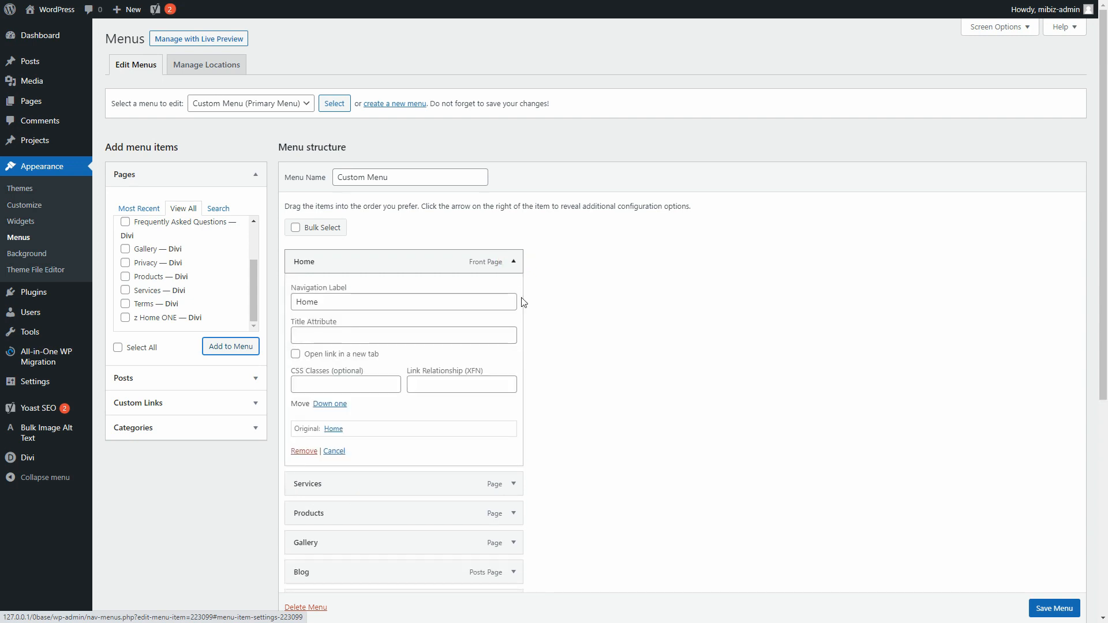
pyautogui.click(327, 339)
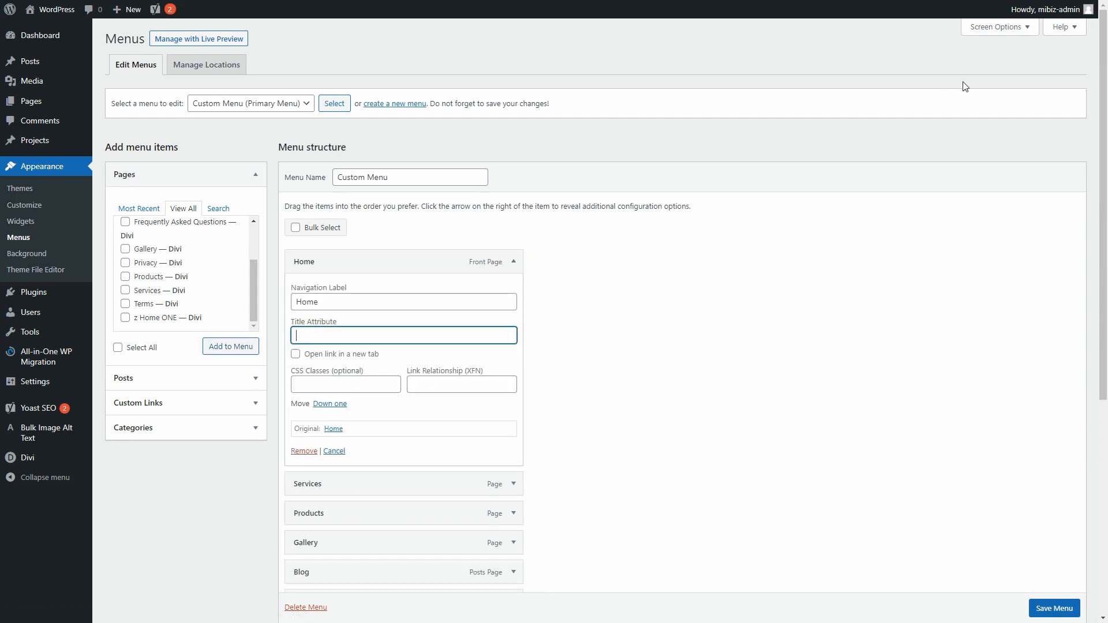
pyautogui.click(1000, 26)
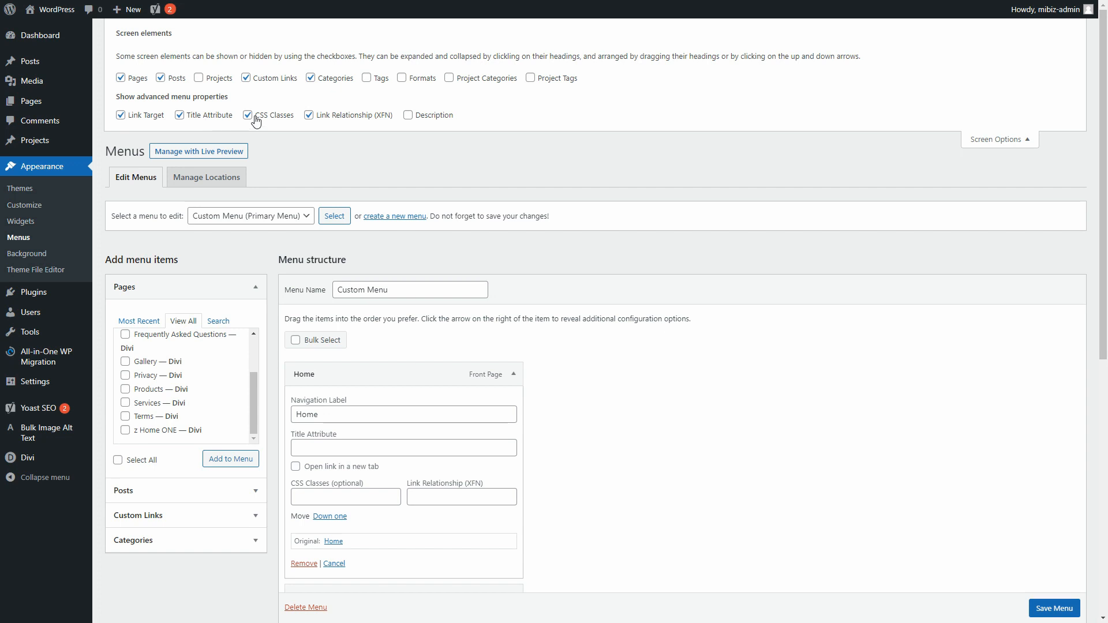
pyautogui.click(1004, 136)
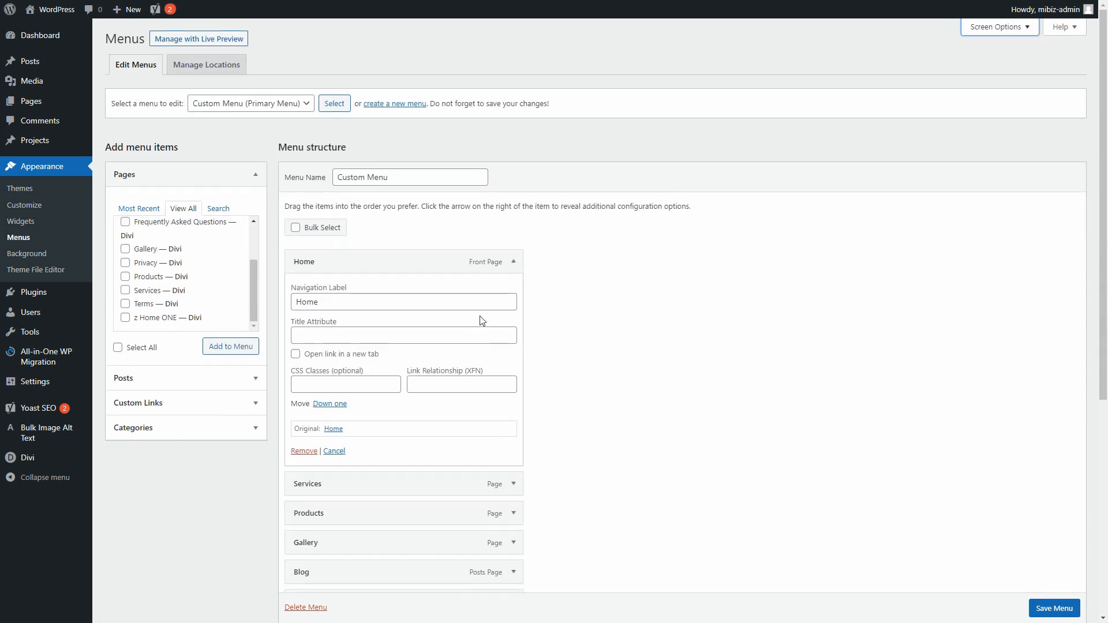
pyautogui.click(317, 336)
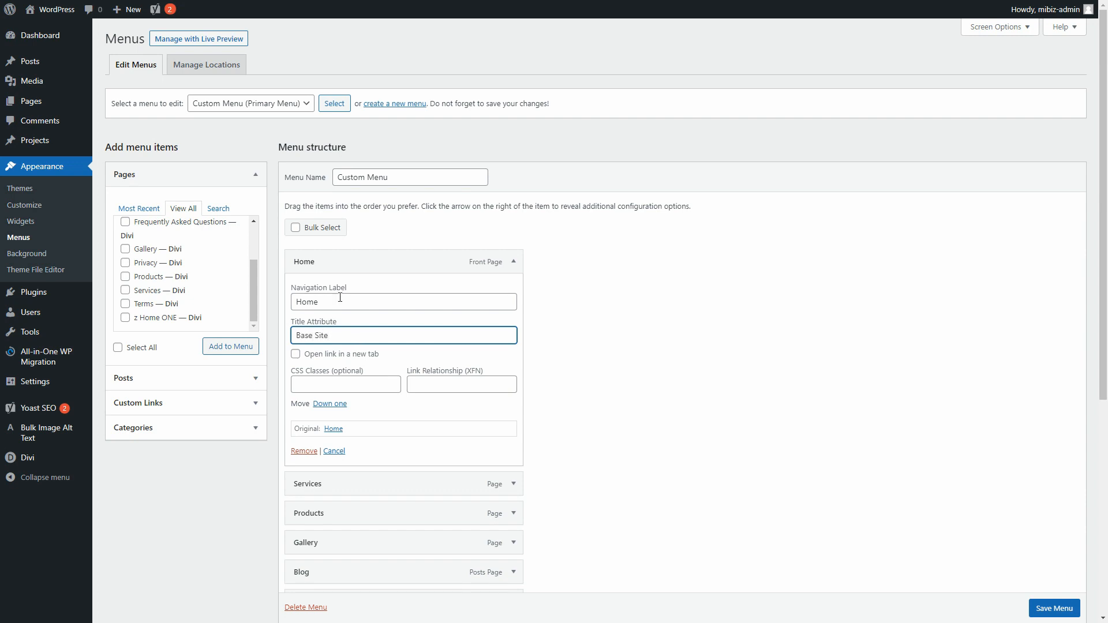
pyautogui.moveTo(342, 338); pyautogui.dragTo(276, 342)
pyautogui.write('My Company Name')
pyautogui.doubleClick(326, 336)
pyautogui.write('Website Name')
# Set the Services menu item's title attribute to "Website Design Services"
pyautogui.scroll(-3, 451, 384)
pyautogui.click(514, 330)
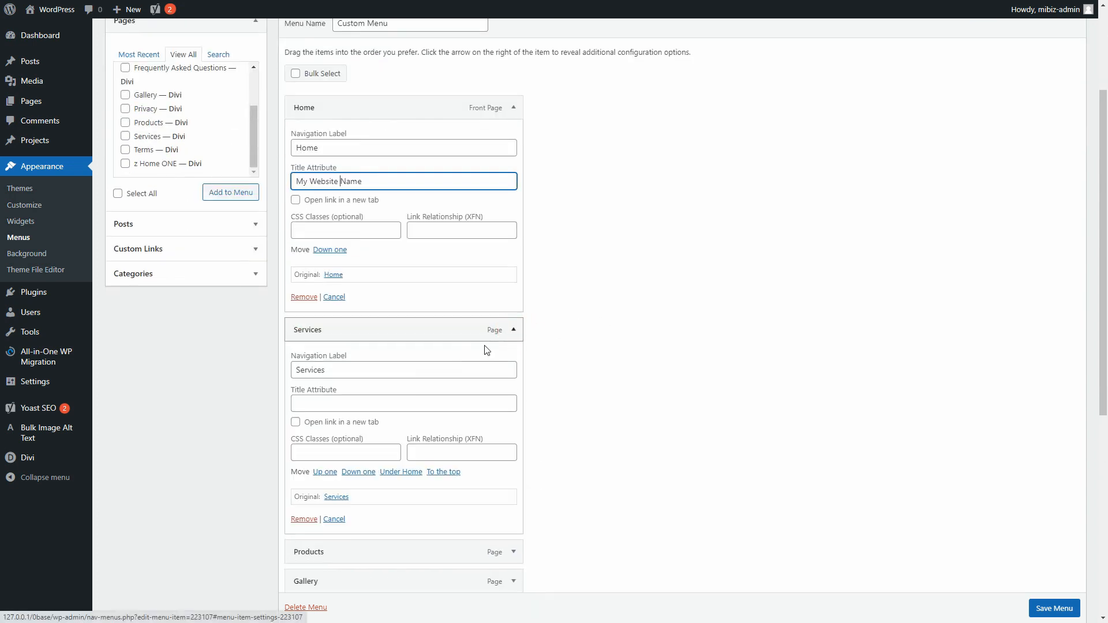
pyautogui.click(329, 402)
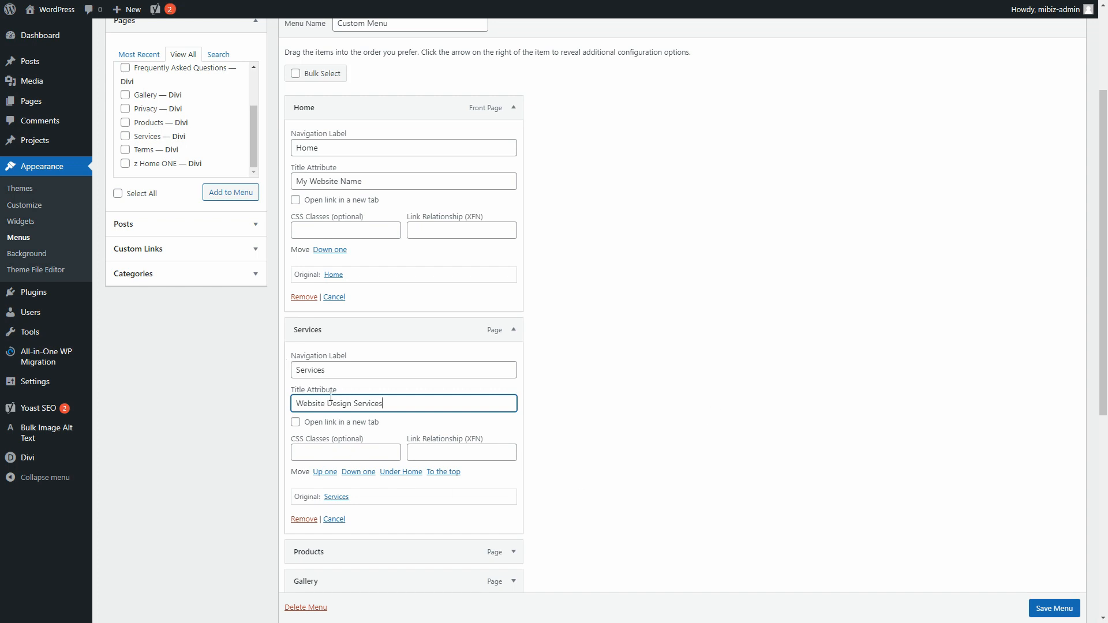
# Set the Products menu item's title attribute to "Wholesale Products"
pyautogui.scroll(-3, 500, 441)
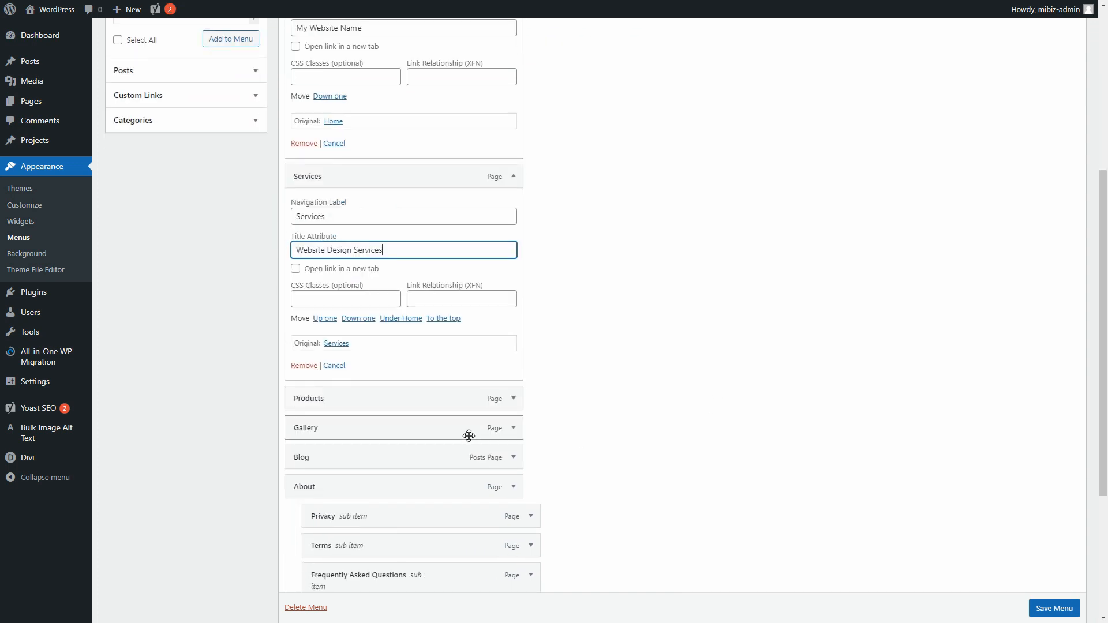
pyautogui.click(513, 400)
pyautogui.click(332, 474)
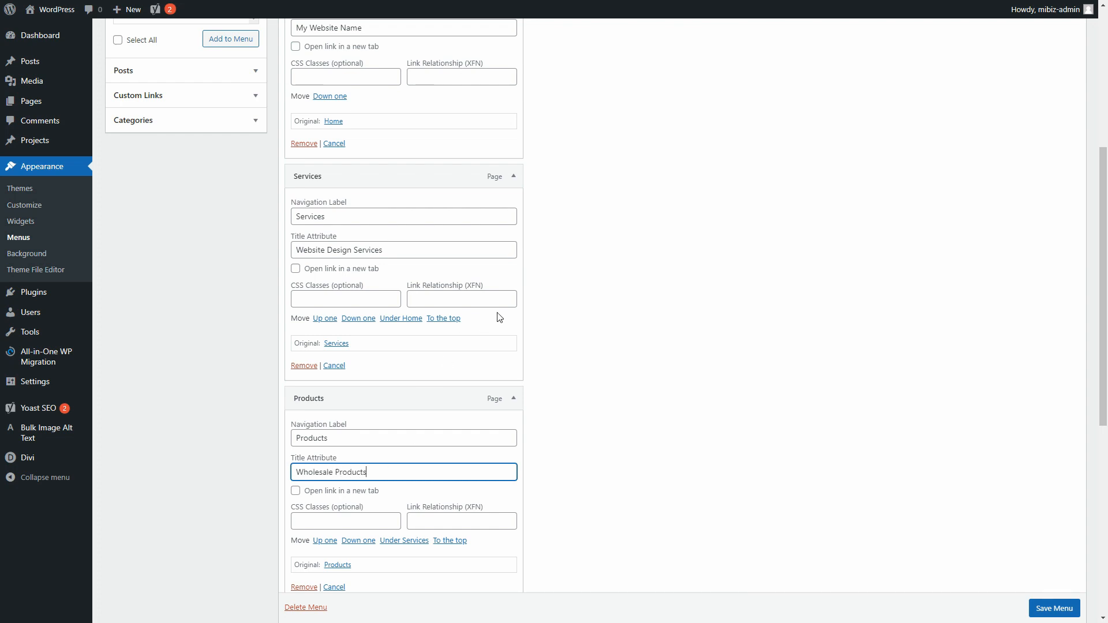
# Collapse the expanded Services, Home and Products items in the menu structure
pyautogui.click(514, 176)
pyautogui.scroll(4, 438, 254)
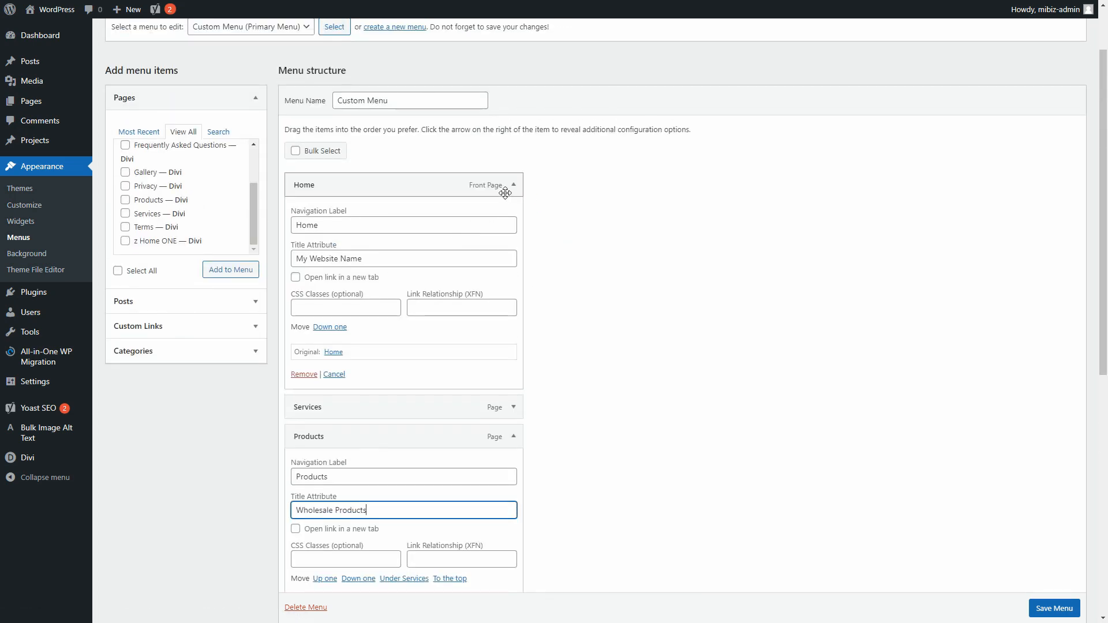
pyautogui.click(513, 185)
pyautogui.click(514, 243)
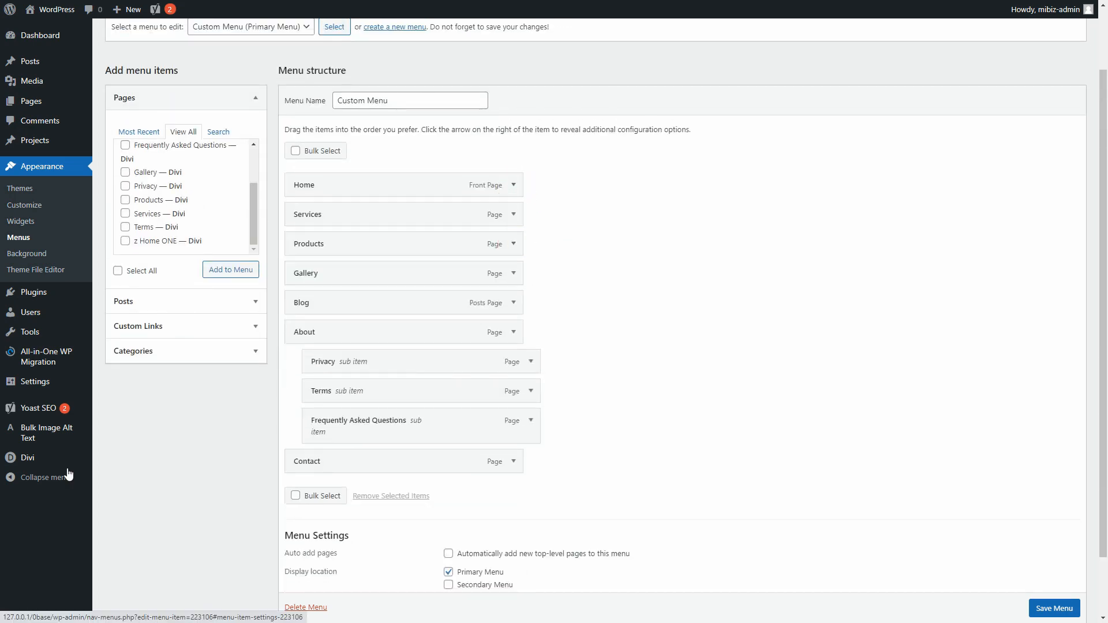
# Examine the settings of the Blog item and the Privacy sub item, collapsing each one again
pyautogui.click(514, 303)
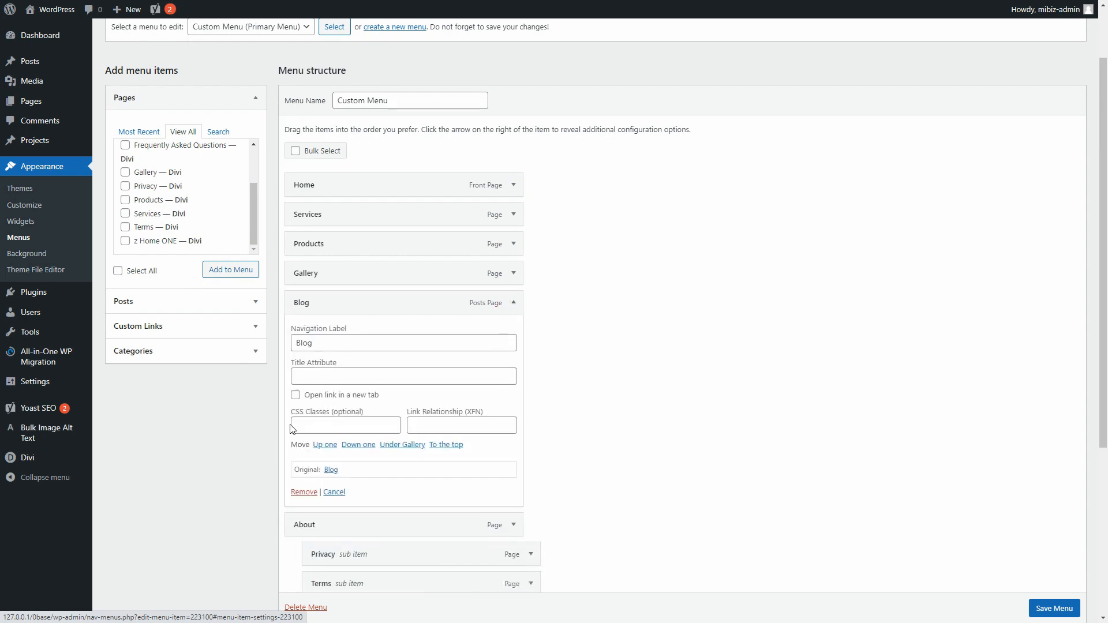
pyautogui.click(359, 376)
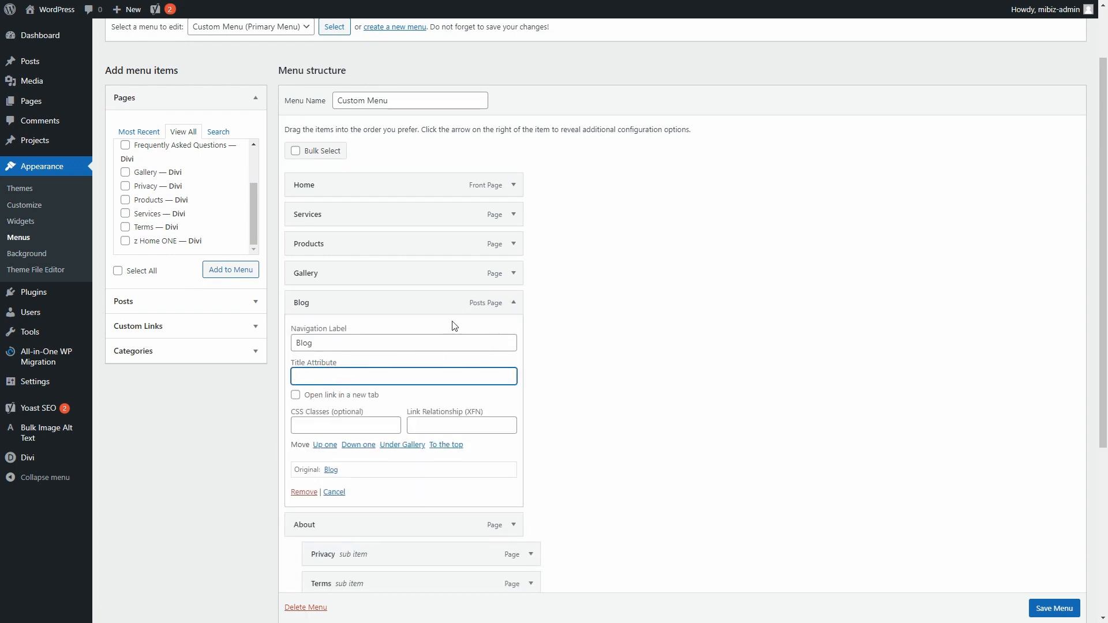
pyautogui.click(510, 306)
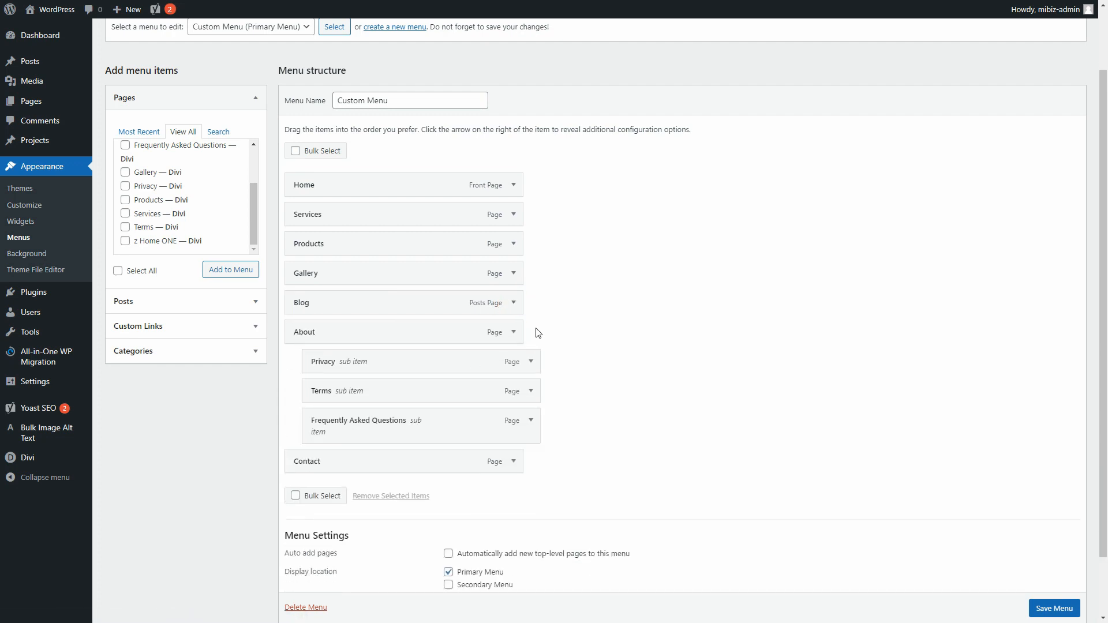
pyautogui.click(532, 365)
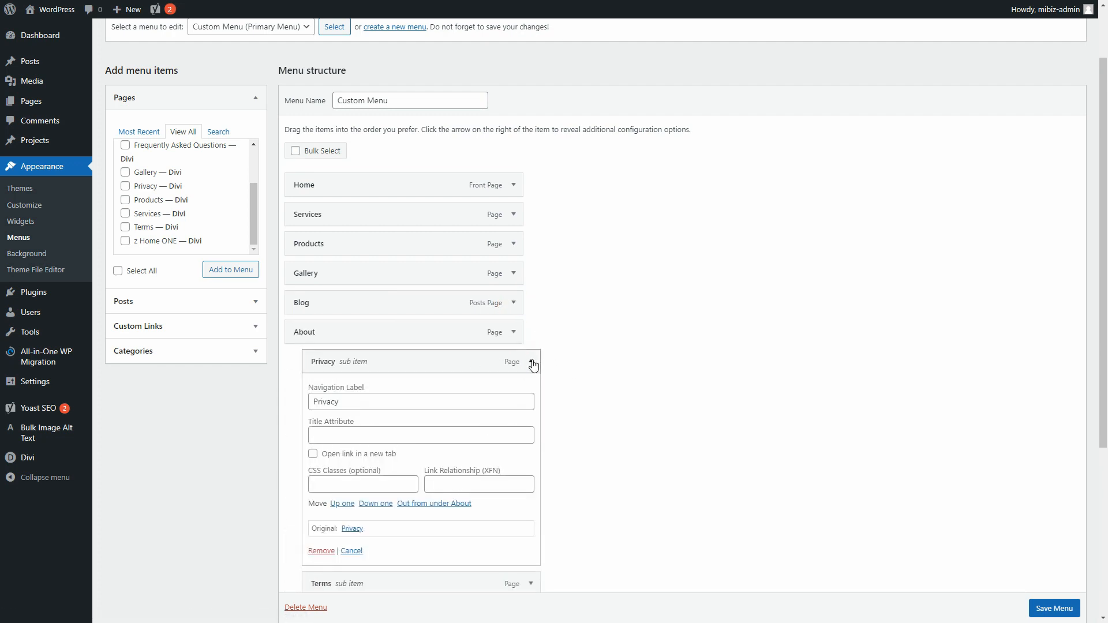
pyautogui.click(532, 365)
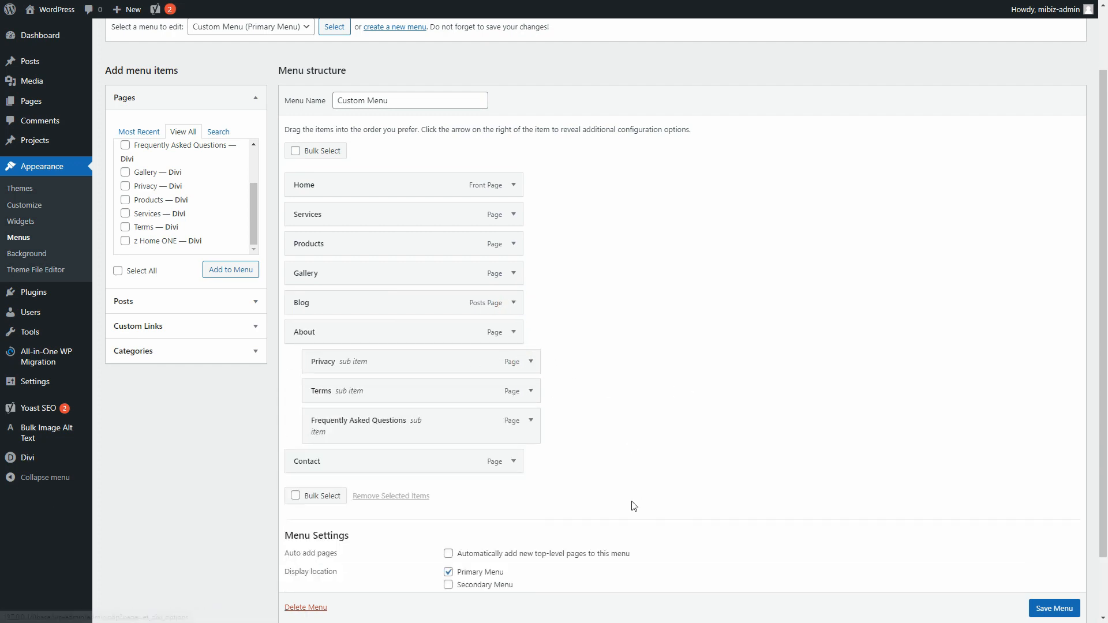
# Save the changes to Custom Menu
pyautogui.click(1060, 615)
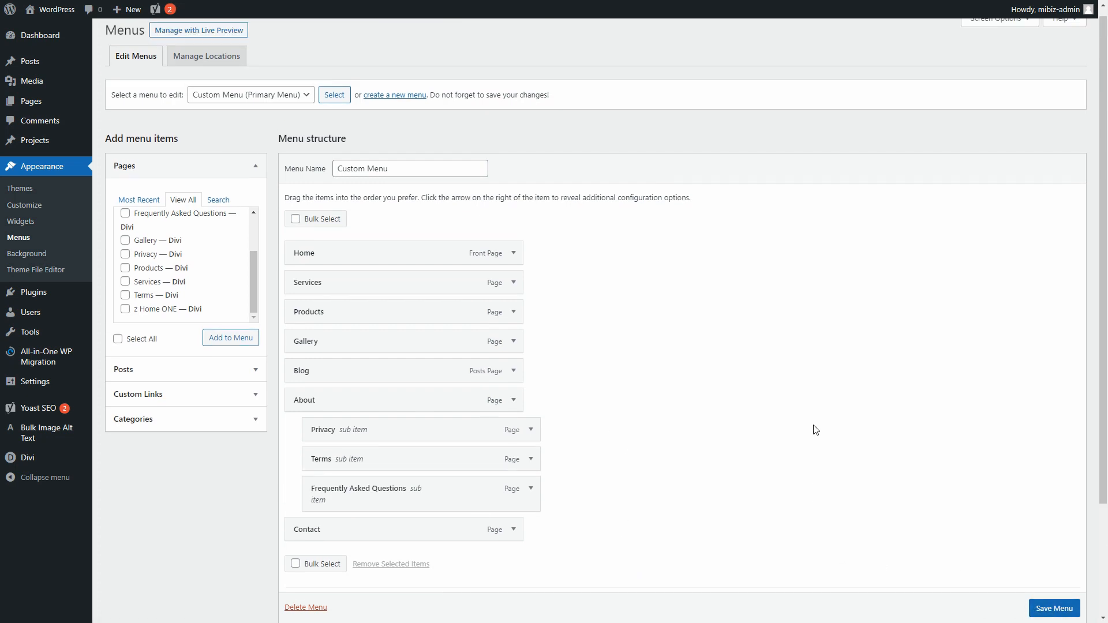
pyautogui.scroll(-1, 1053, 613)
pyautogui.click(1053, 608)
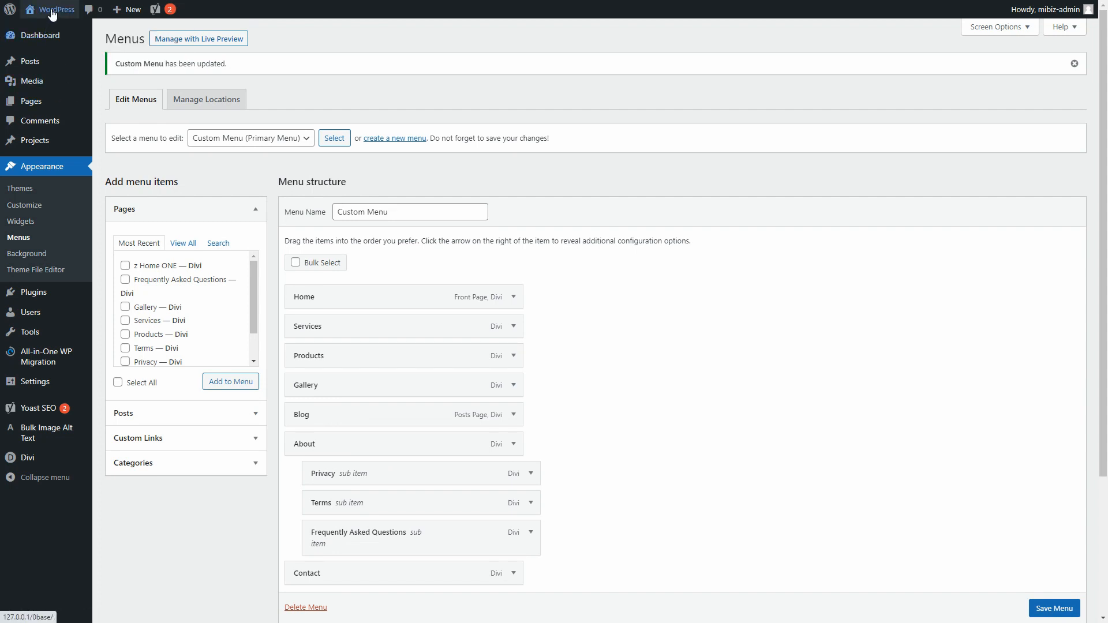
# Visit the live site and inspect the header navigation, including the About submenu
pyautogui.moveTo(49, 10)
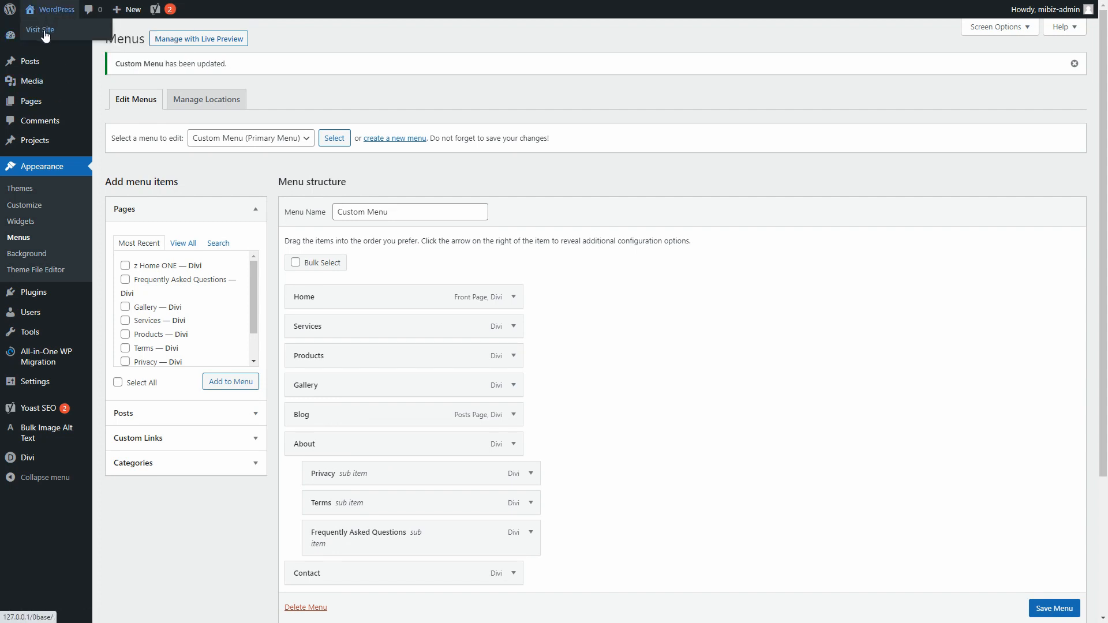
pyautogui.click(44, 30)
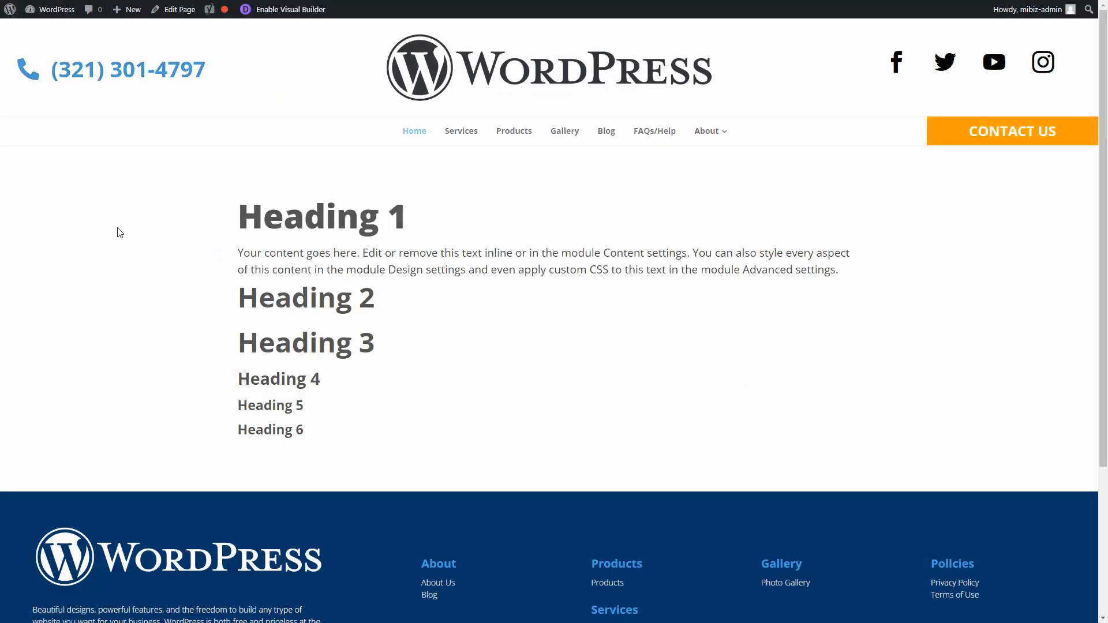
pyautogui.moveTo(713, 136)
pyautogui.moveTo(56, 12)
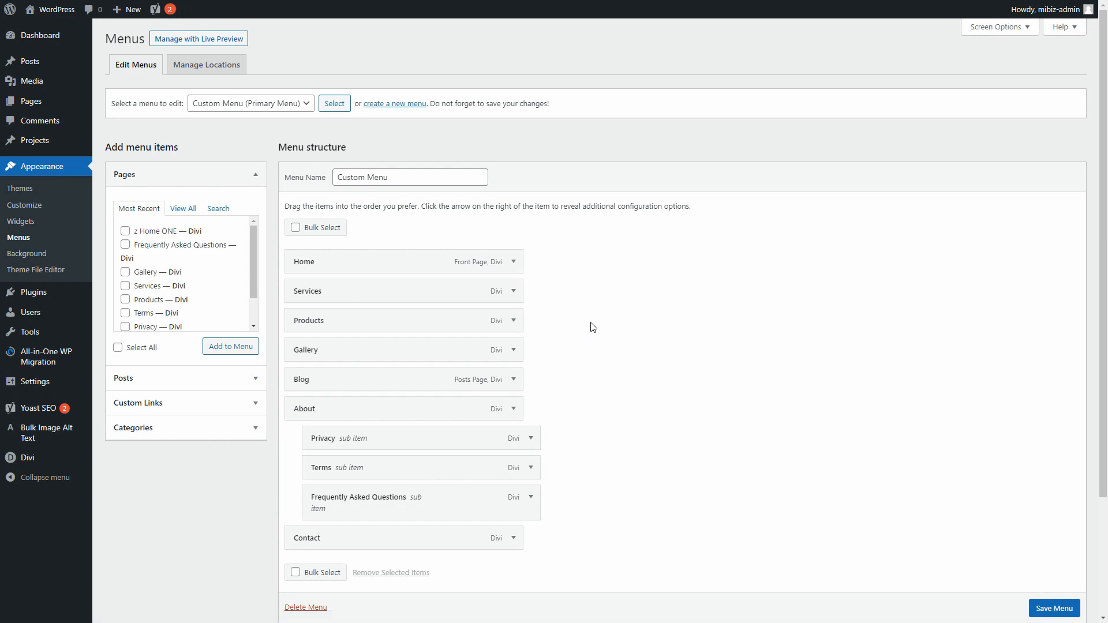
# Review the Menus section and header preview in Divi's Theme Customizer, and close the customizer
pyautogui.scroll(-3, 604, 312)
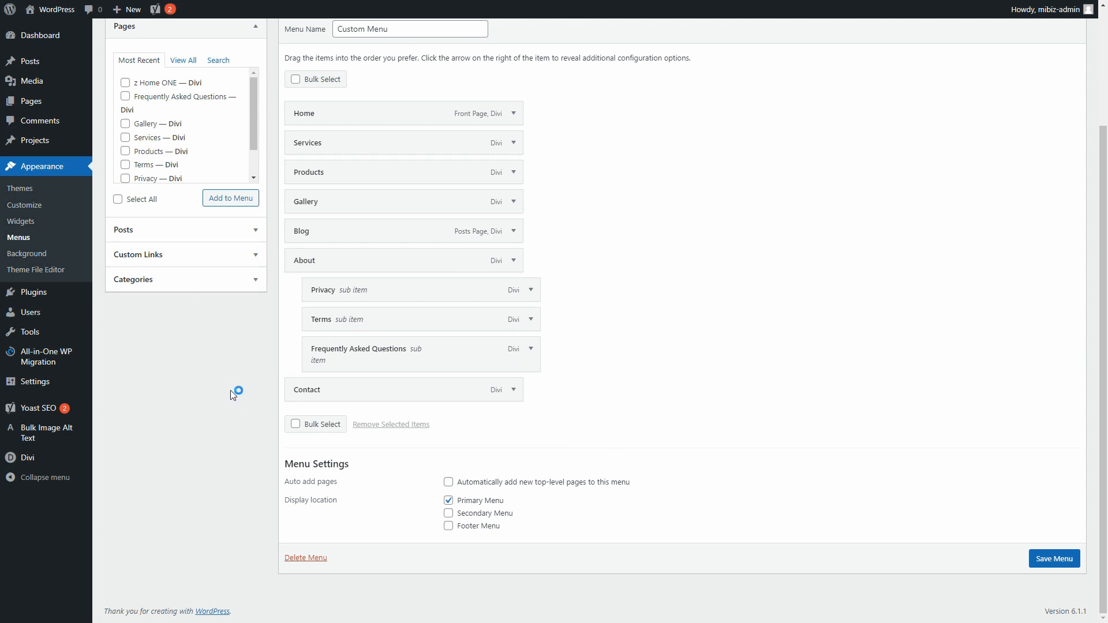
pyautogui.moveTo(24, 461)
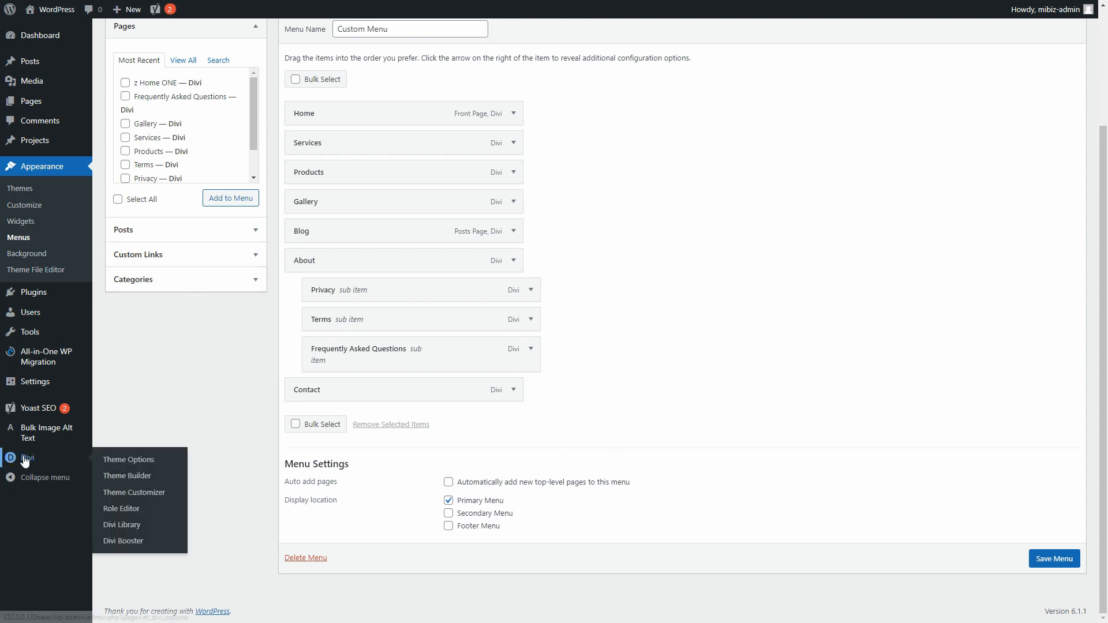
pyautogui.click(144, 492)
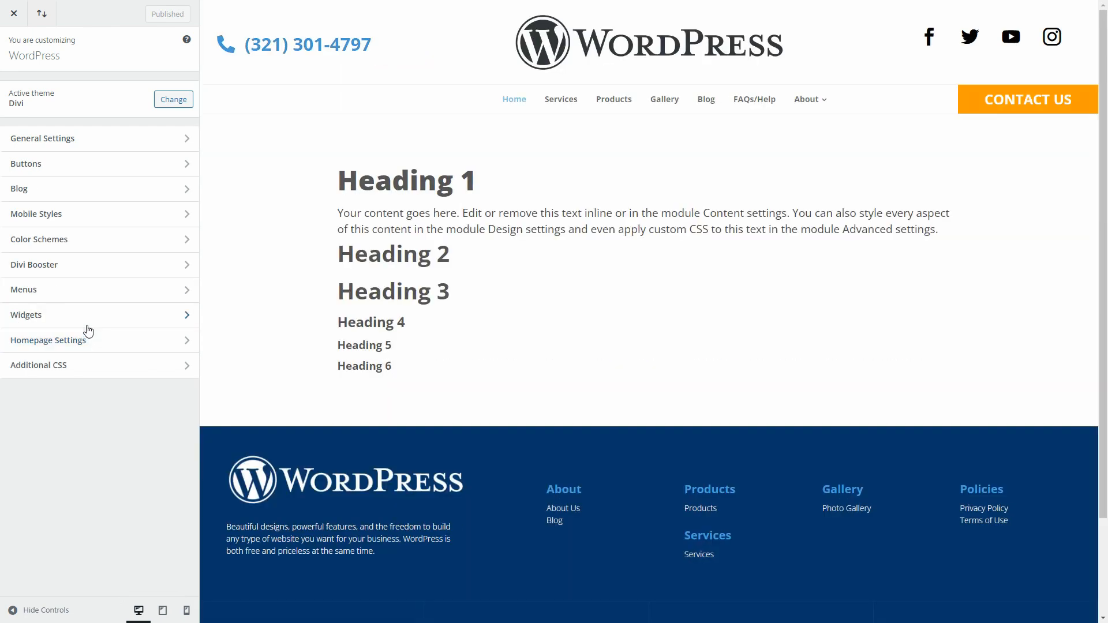
pyautogui.click(95, 293)
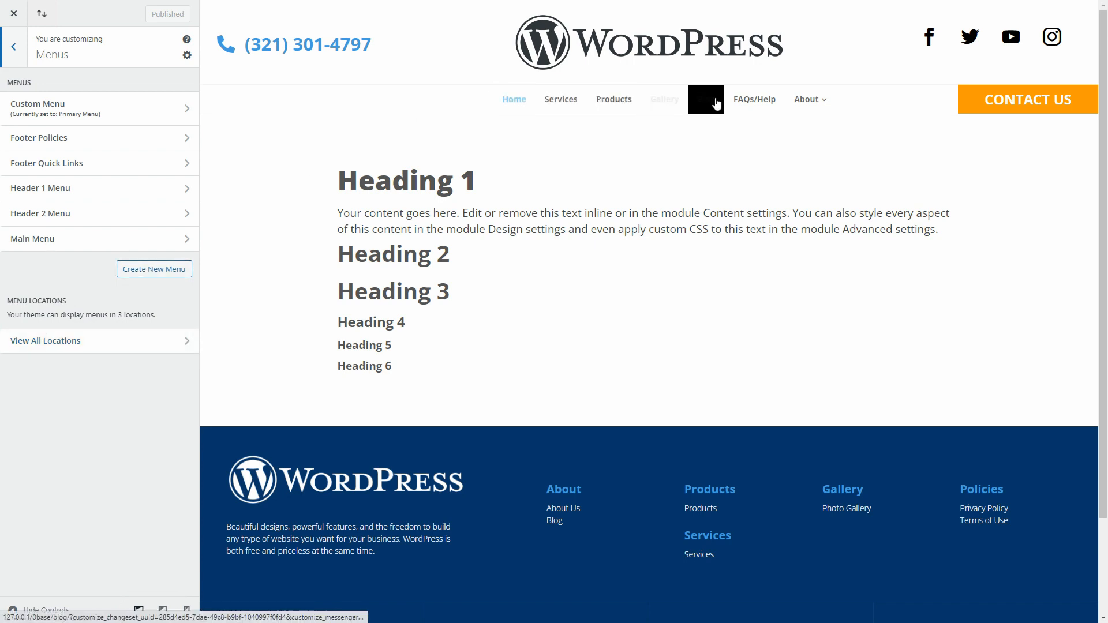
pyautogui.moveTo(830, 104)
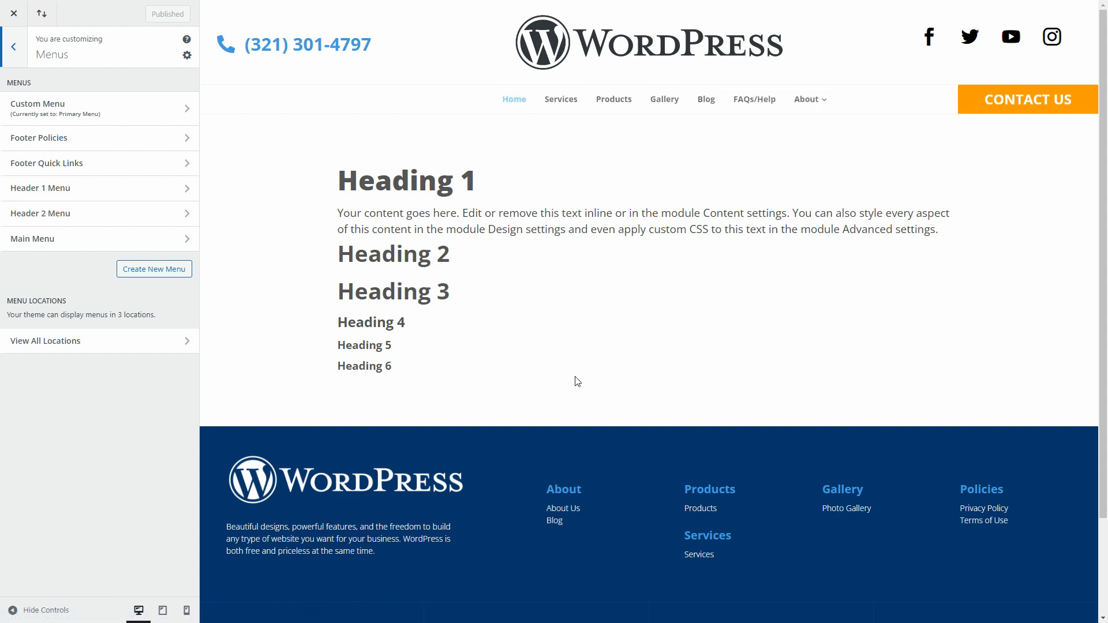
pyautogui.click(14, 17)
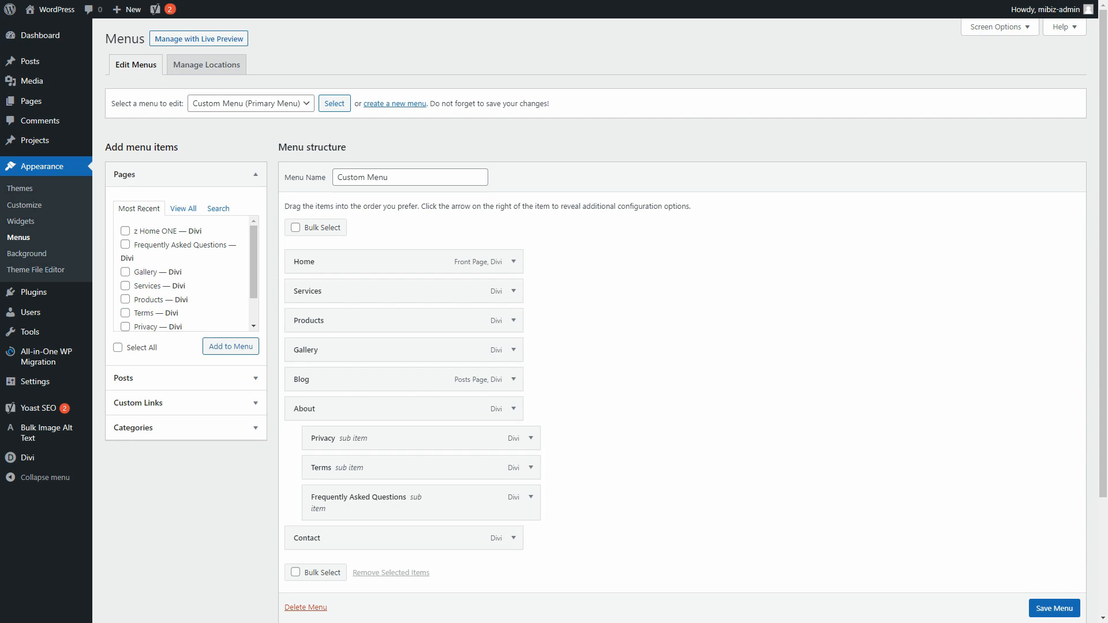
# Expand the Home menu item to examine its CSS Classes field, and look over the Divi options
pyautogui.click(512, 263)
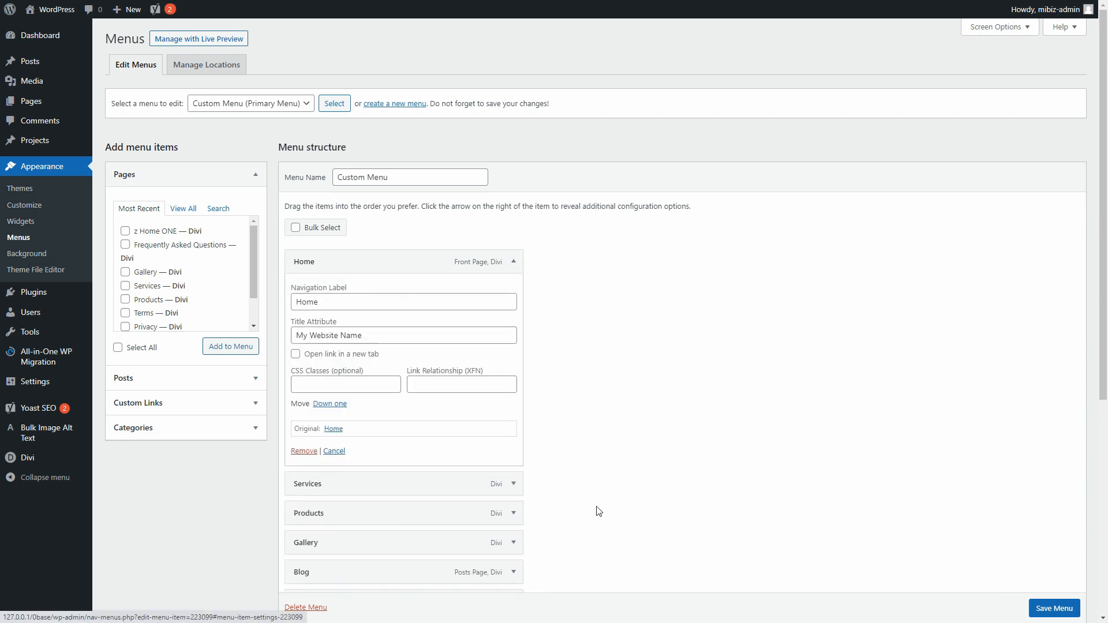
pyautogui.click(329, 387)
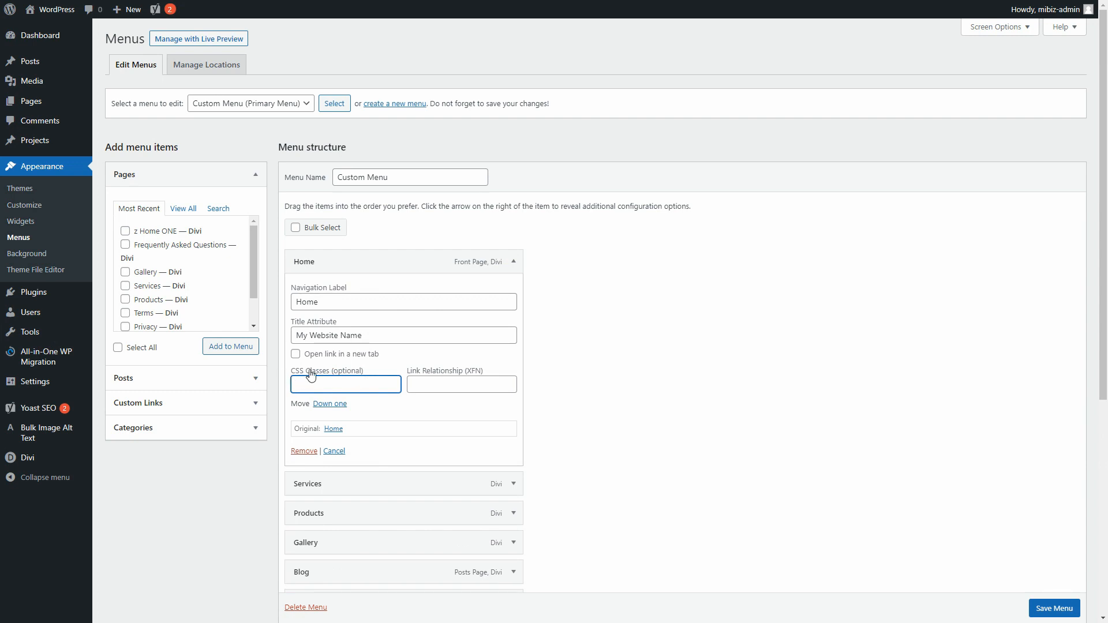
pyautogui.moveTo(27, 467)
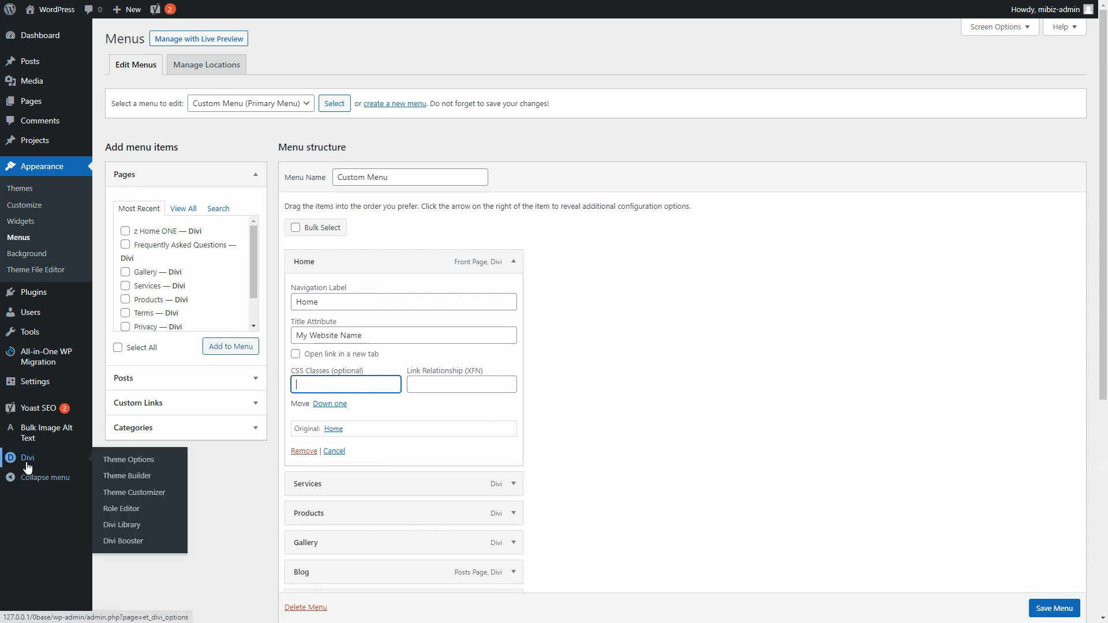
# Go to the Dashboard and visit the live site to check the FAQs/Help title tooltip and the About submenu
pyautogui.moveTo(39, 38)
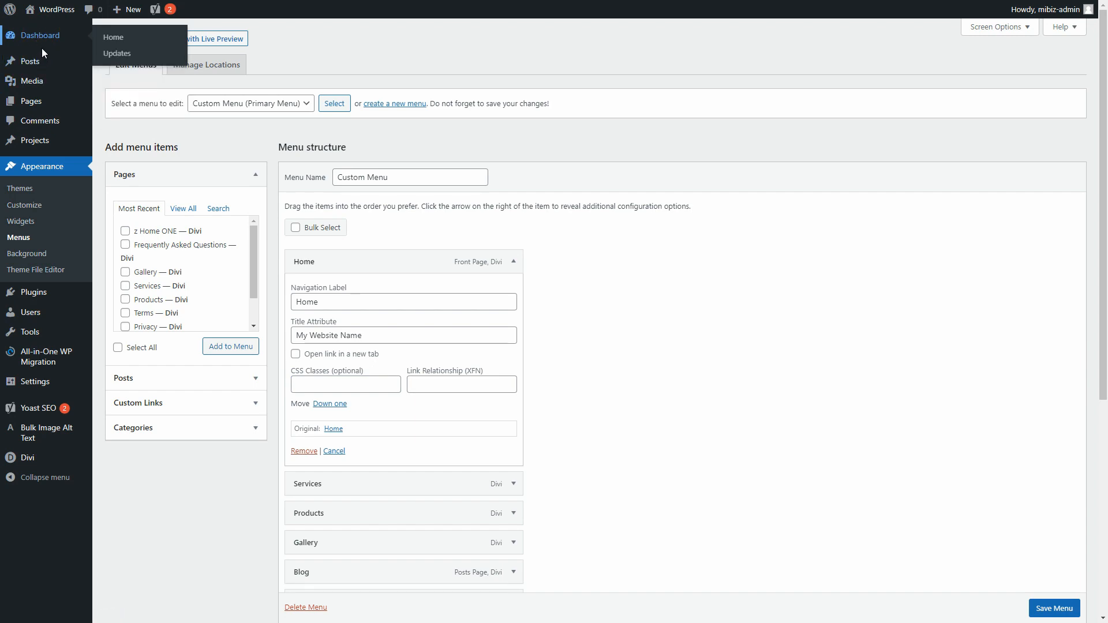
pyautogui.click(41, 30)
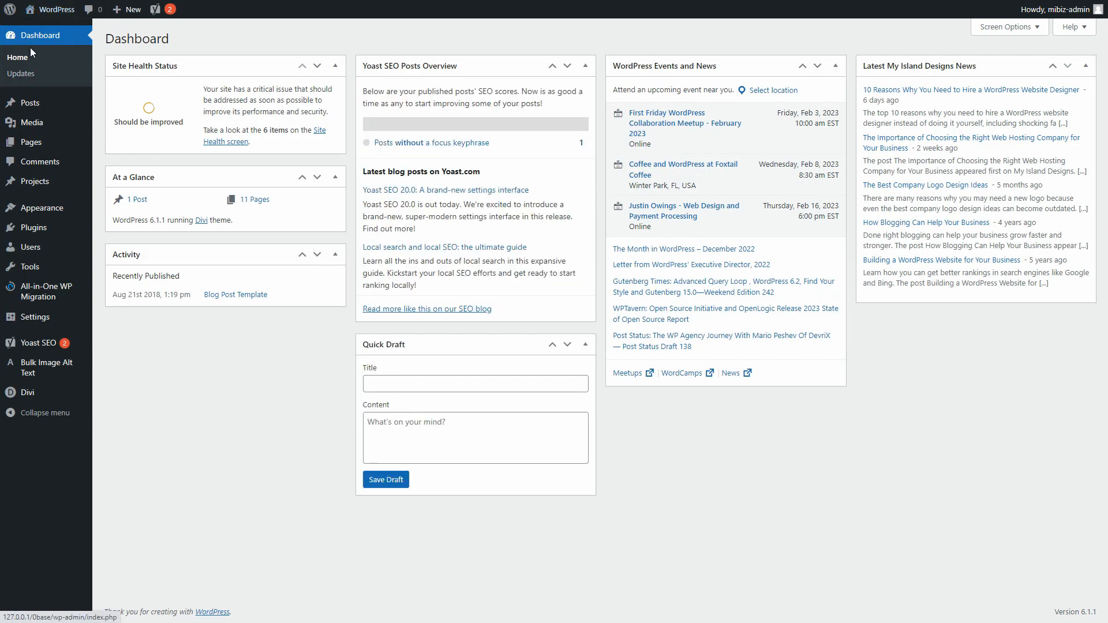
pyautogui.moveTo(48, 13)
pyautogui.click(41, 34)
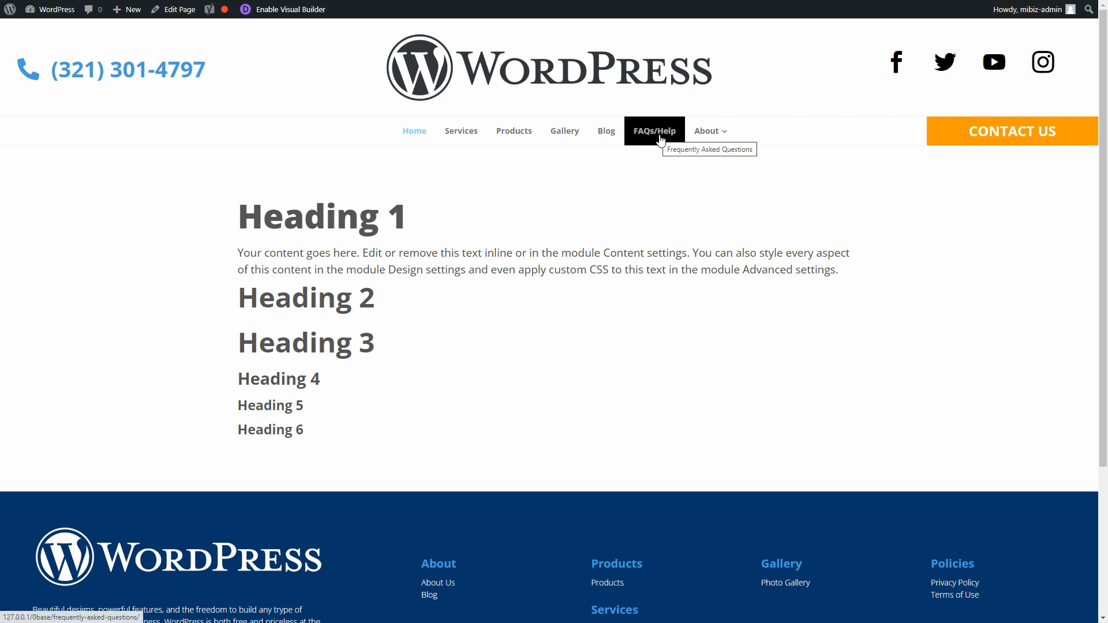
pyautogui.moveTo(707, 137)
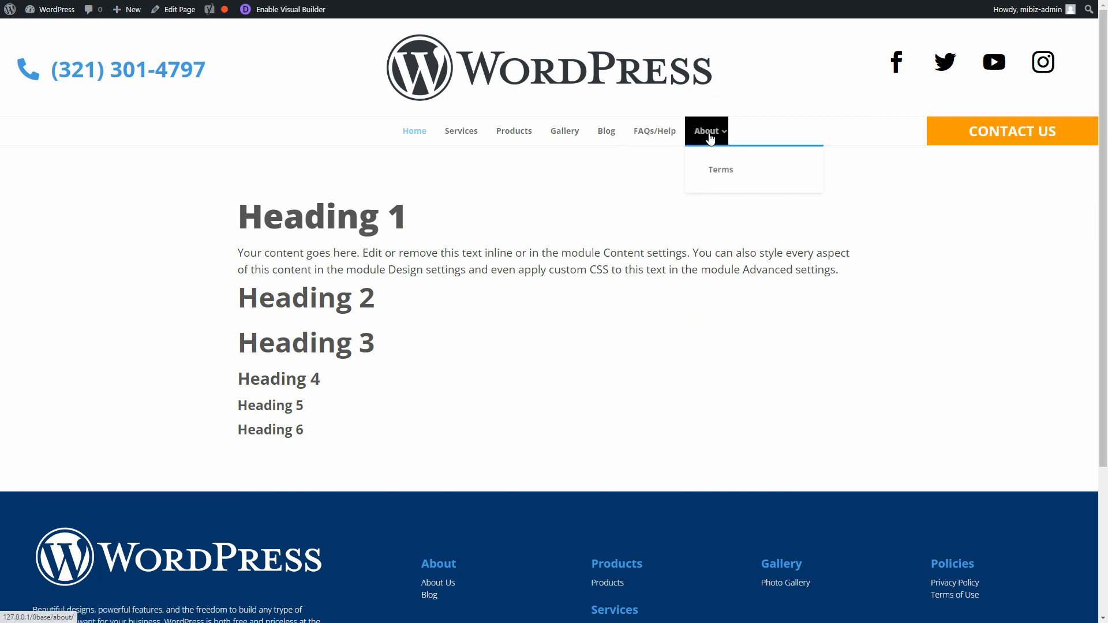